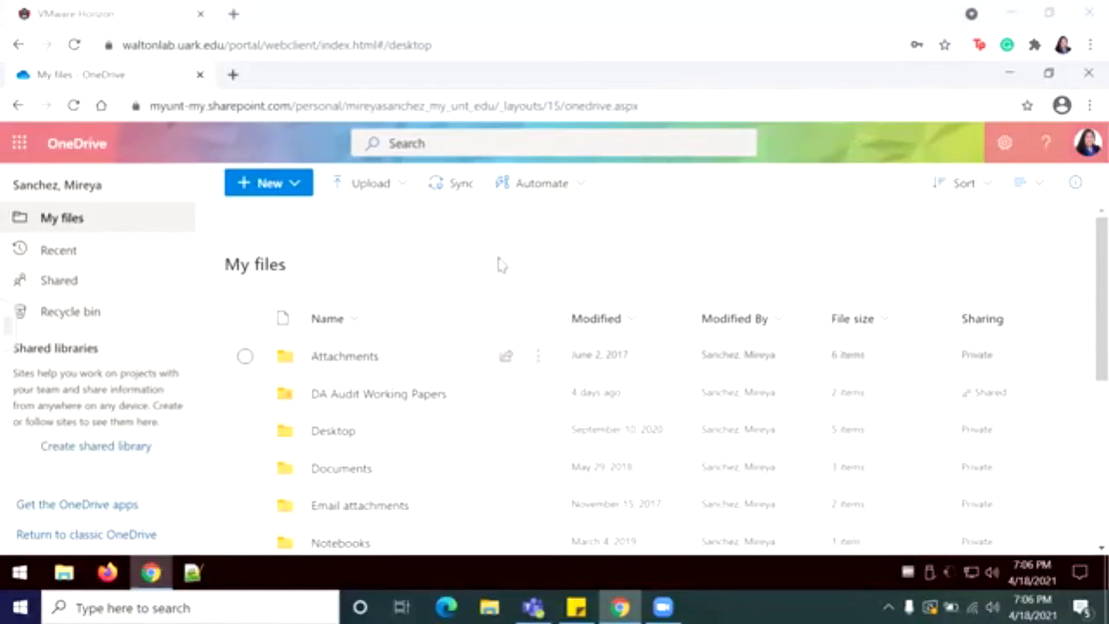
Open OneDrive and go to the Current Audit File folder inside DA Audit Working Papers
{"action": "left_click", "coordinate": [20, 144]}
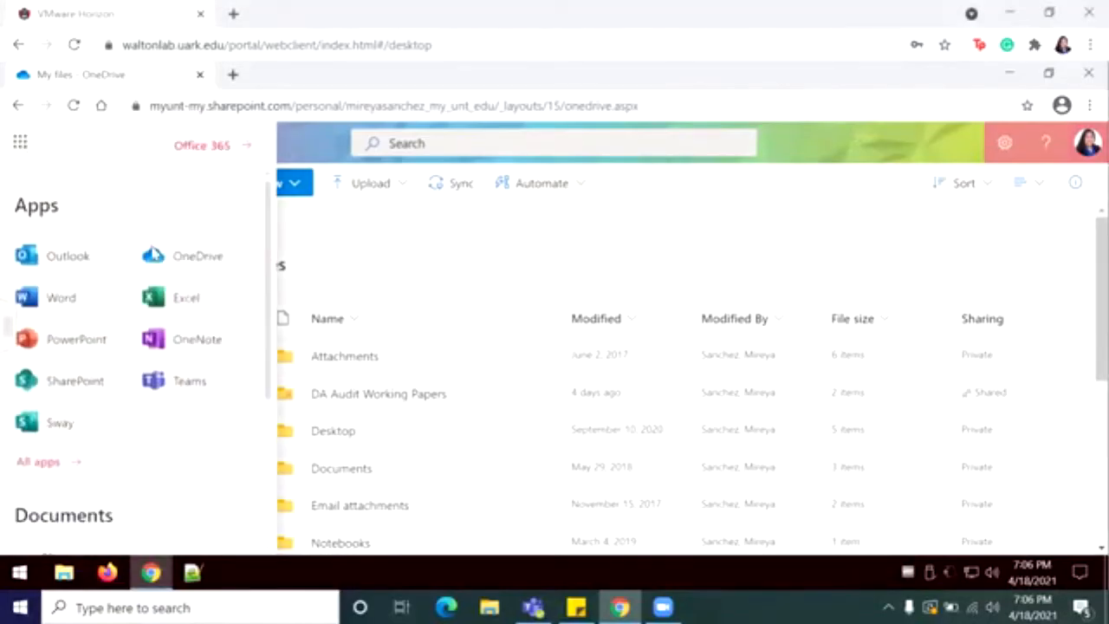
{"action": "left_click", "coordinate": [167, 266]}
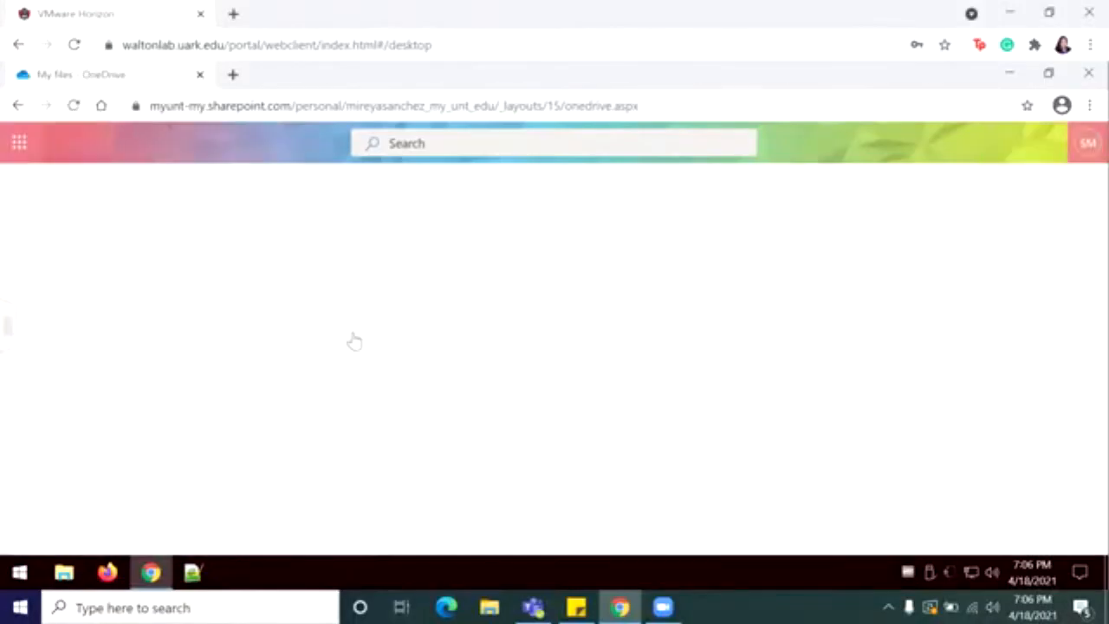
{"action": "scroll", "coordinate": [398, 405], "scroll_direction": "down", "scroll_amount": 3}
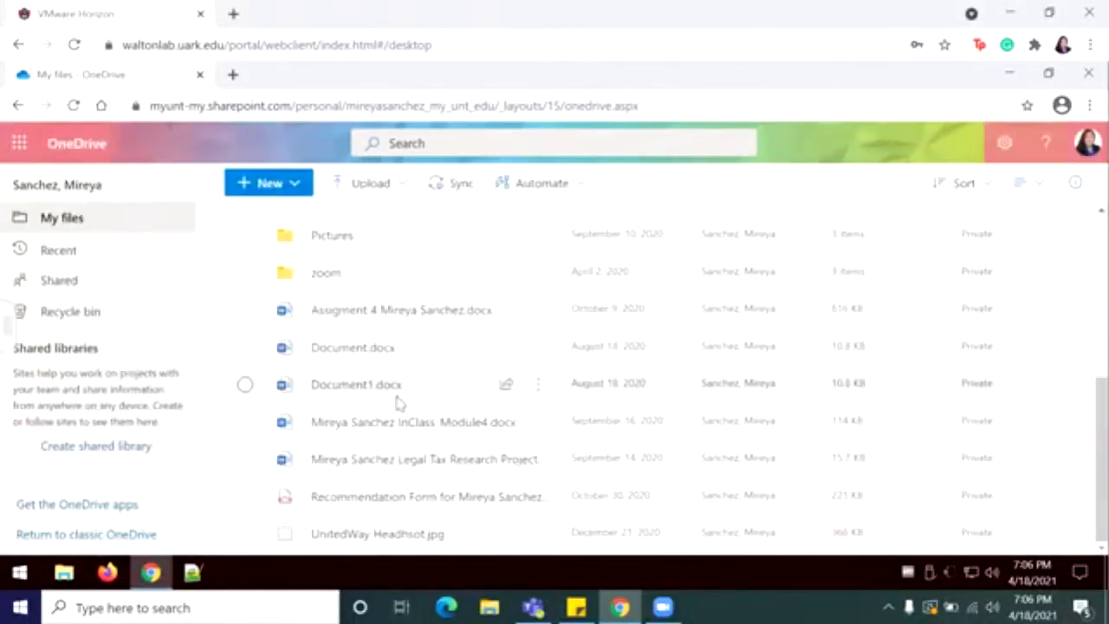
{"action": "scroll", "coordinate": [401, 394], "scroll_direction": "up", "scroll_amount": 4}
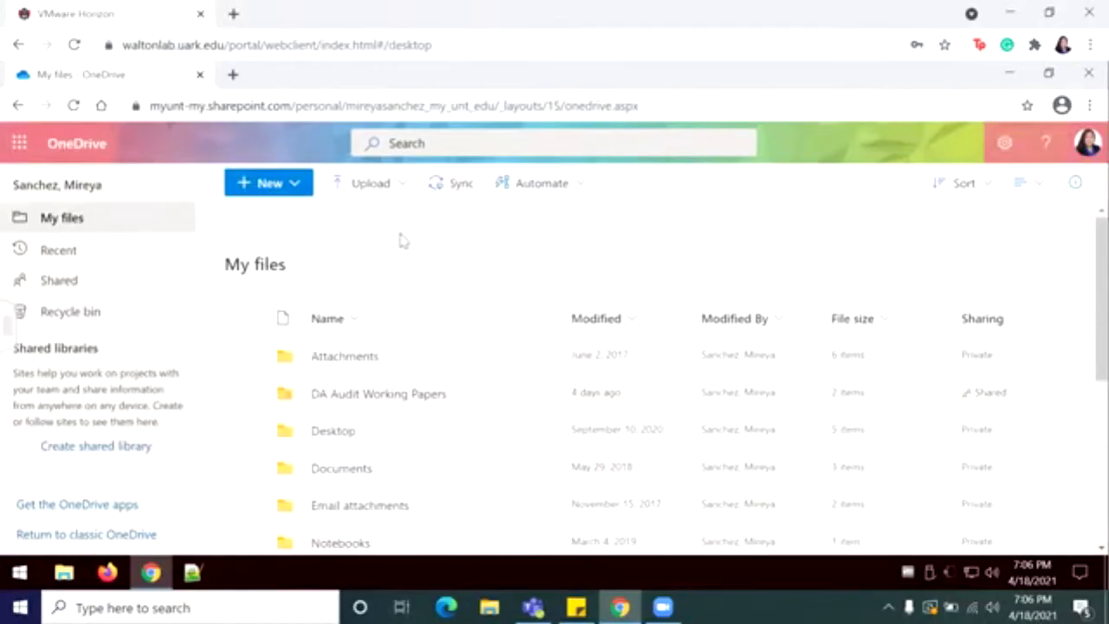
{"action": "left_click", "coordinate": [384, 401]}
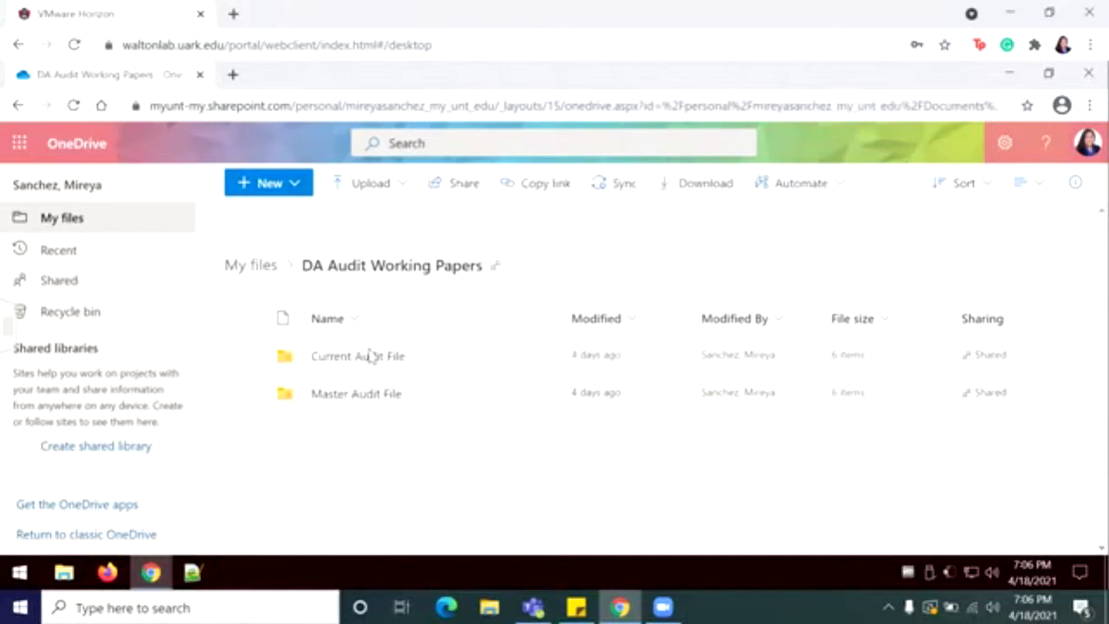
{"action": "left_click", "coordinate": [370, 356]}
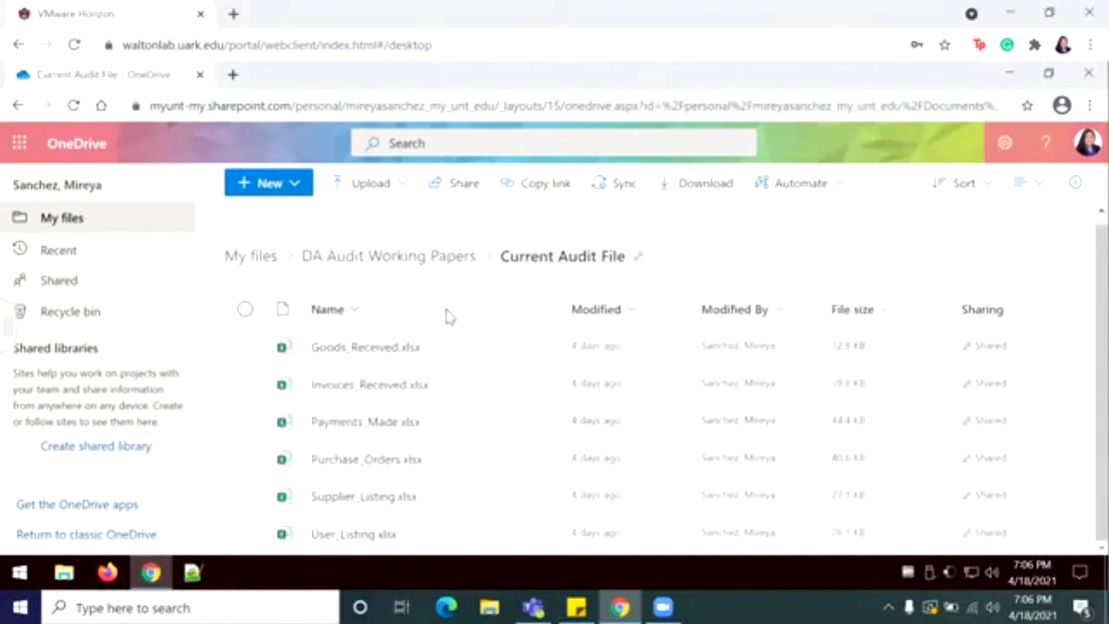
Create a blank Excel workbook in the Current Audit File folder and return to the folder's file list
{"action": "left_click", "coordinate": [298, 187]}
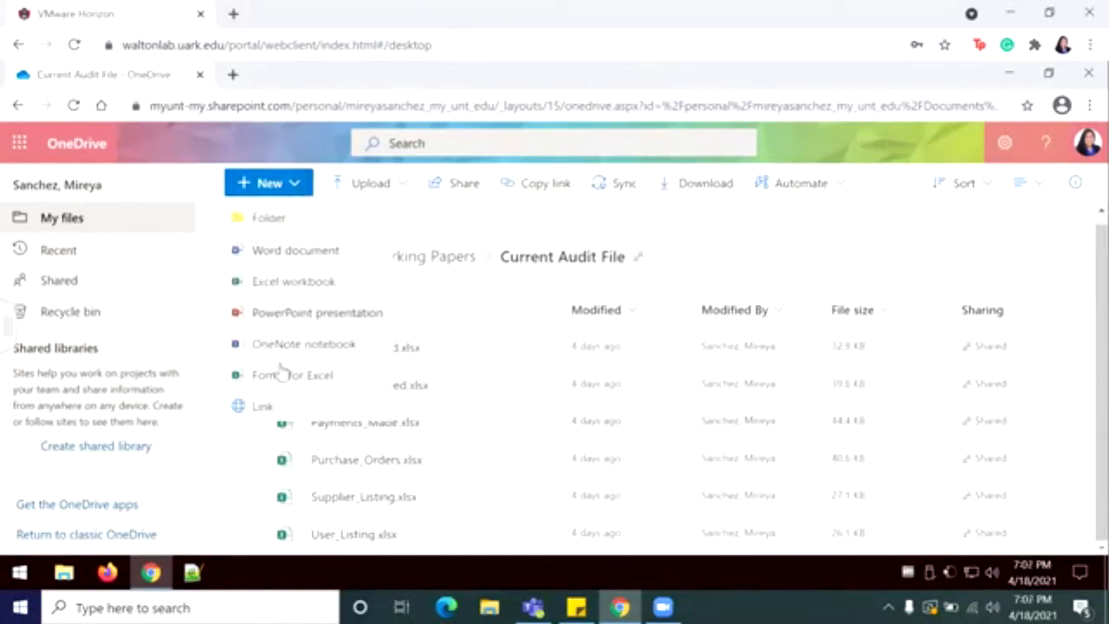
{"action": "left_click", "coordinate": [279, 285]}
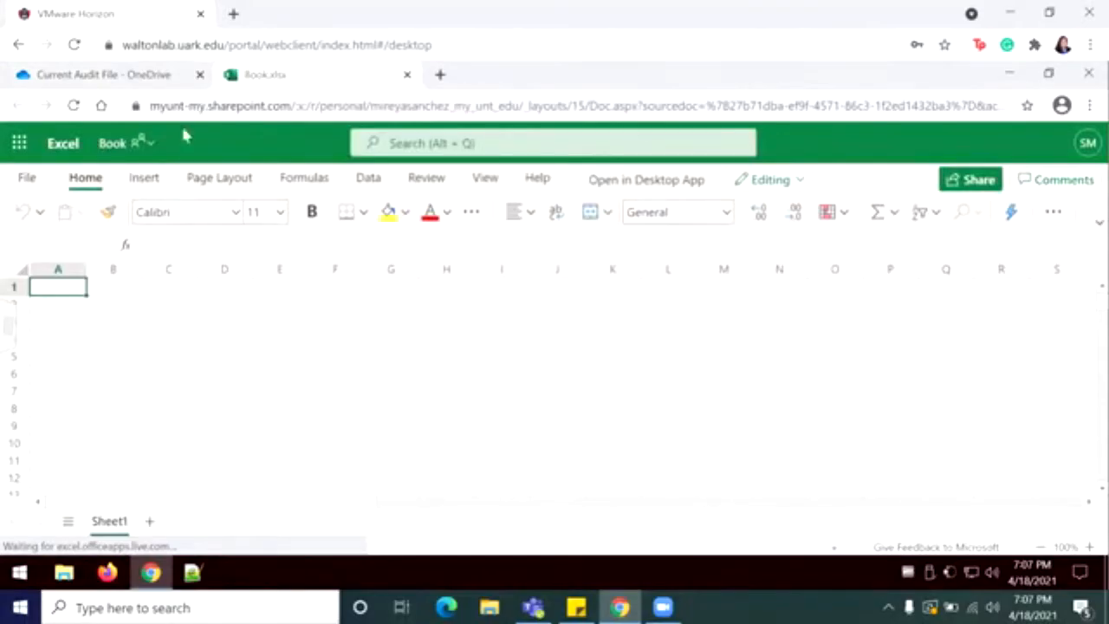
{"action": "left_click", "coordinate": [152, 78]}
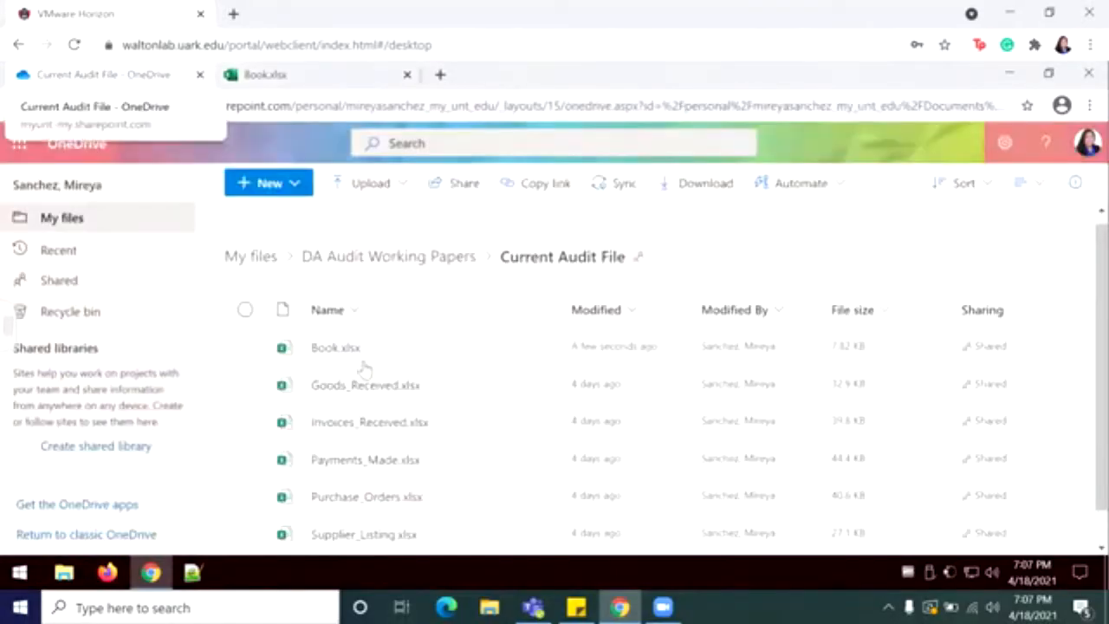
Rename Book.xlsx in the Current Audit File folder as "User-Supplier Match"
{"action": "mouse_move", "coordinate": [368, 361]}
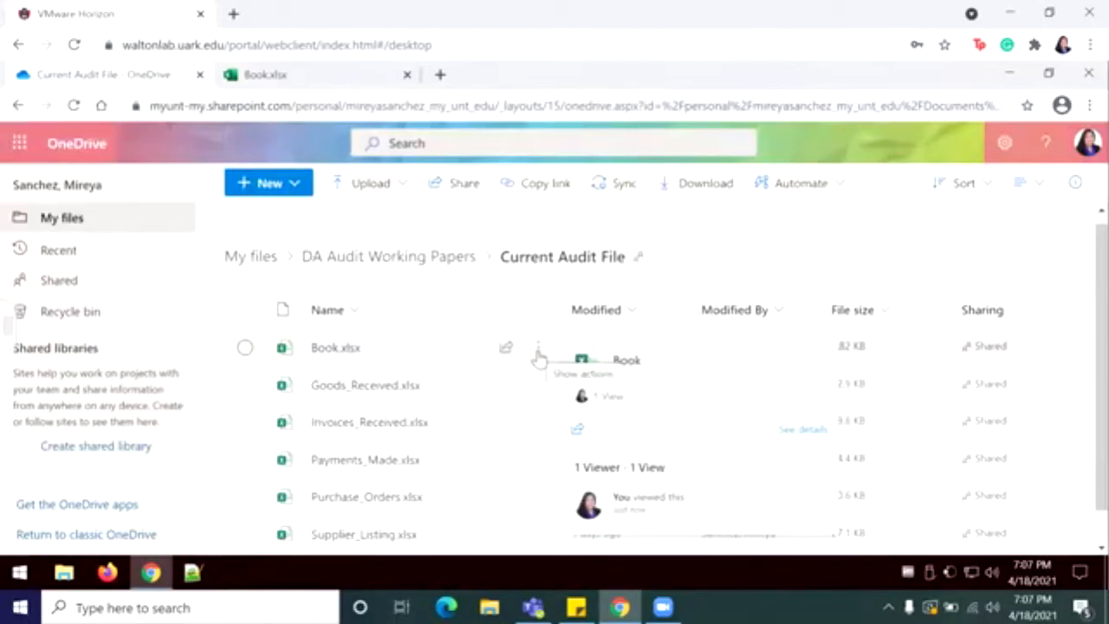
{"action": "left_click", "coordinate": [538, 351]}
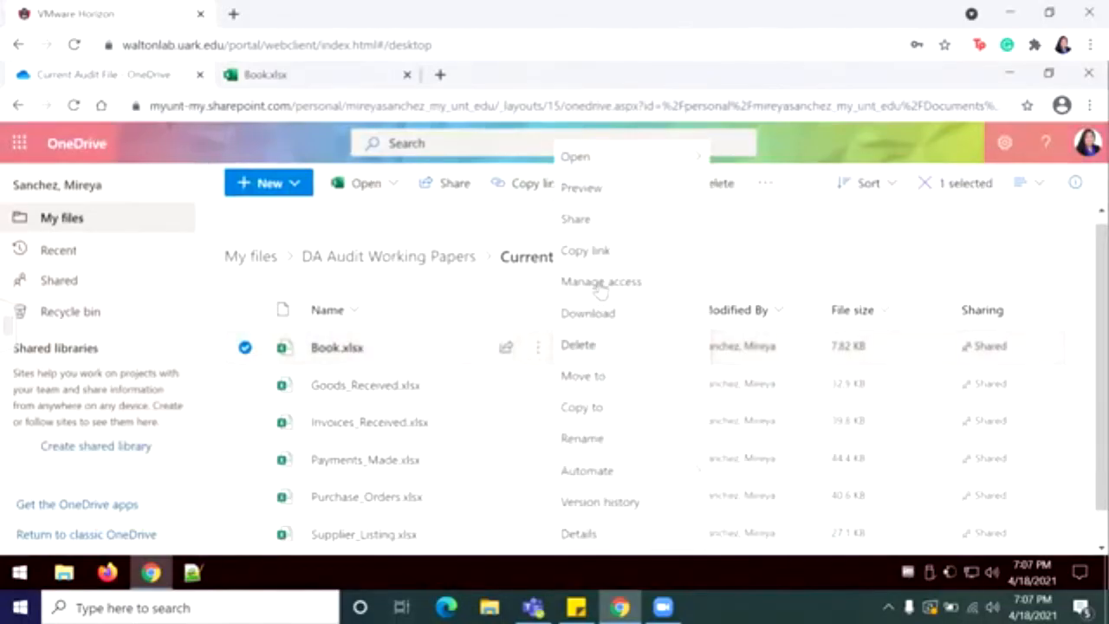
{"action": "left_click", "coordinate": [587, 451]}
{"action": "type", "text": "Un"}
{"action": "type", "text": "er-SUp"}
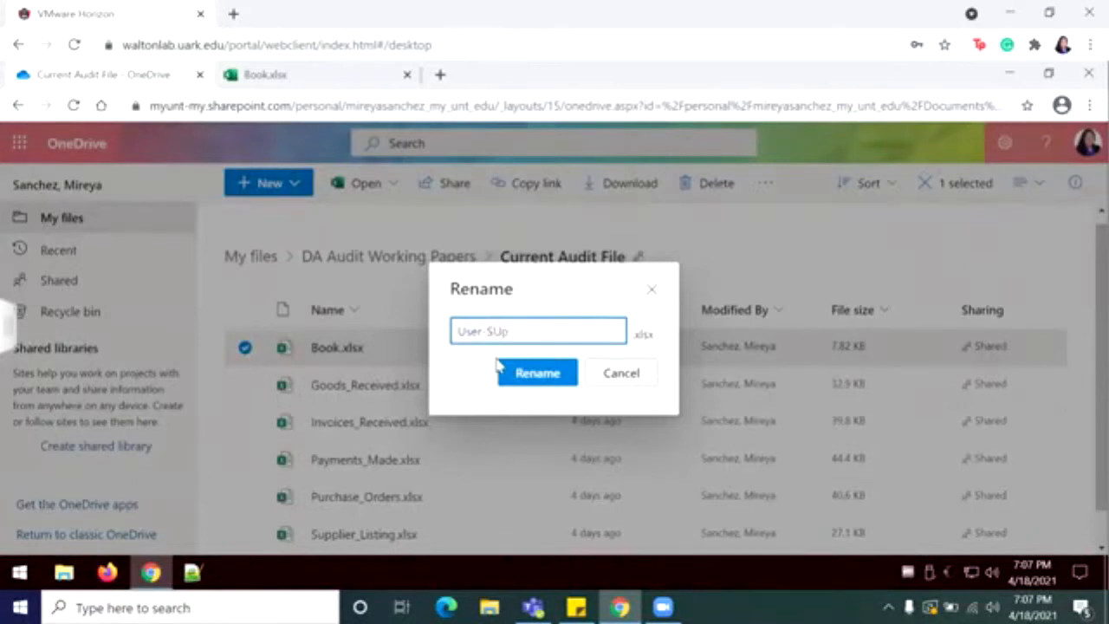
{"action": "type", "text": "p"}
{"action": "type", "text": "ply Match"}
{"action": "key", "text": "Left"}
{"action": "key", "text": "Left"}
{"action": "key", "text": "Left"}
{"action": "key", "text": "Left"}
{"action": "key", "text": "Left"}
{"action": "key", "text": "Left"}
{"action": "key", "text": "BackSpace"}
{"action": "type", "text": "ier"}
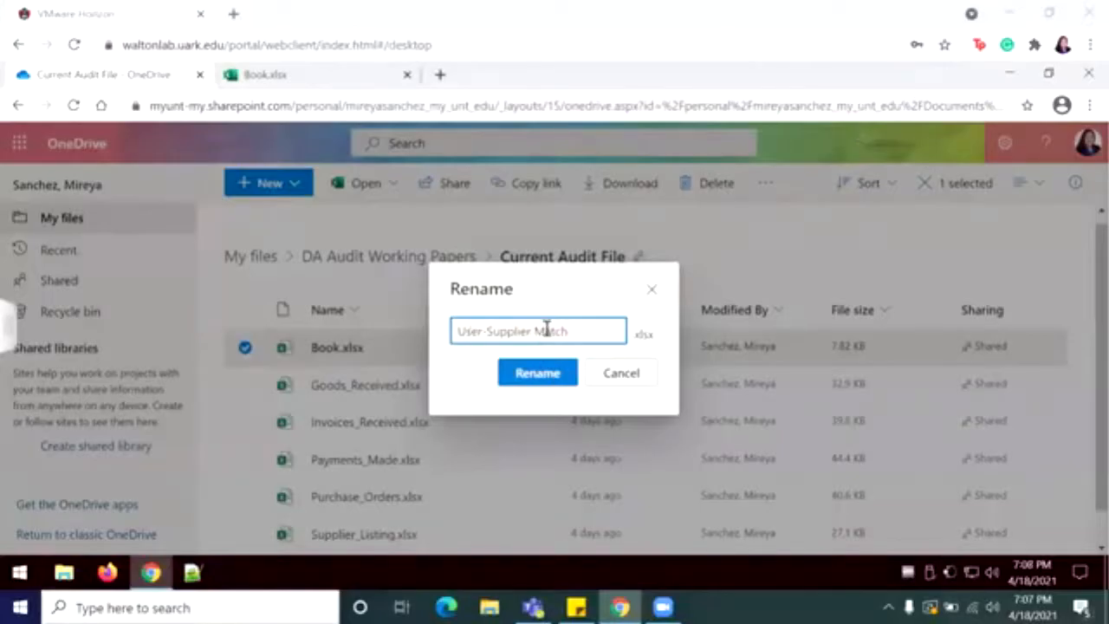
{"action": "left_click", "coordinate": [541, 373]}
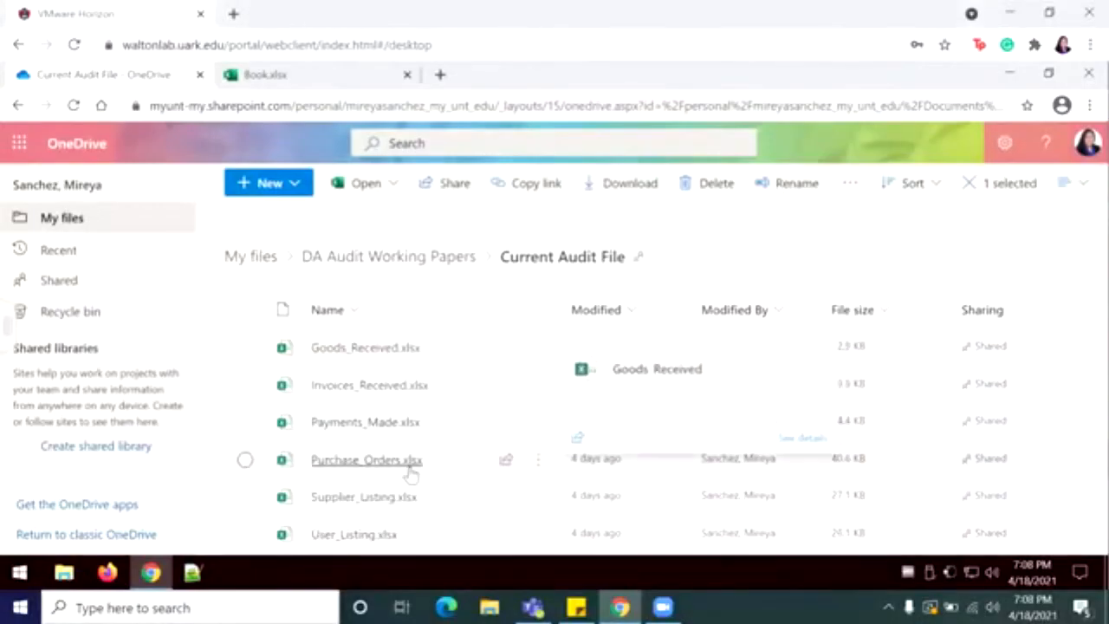
Close the workbook still open under the name Book.xlsx and open User-Supplier Match.xlsx from the folder
{"action": "scroll", "coordinate": [410, 472], "scroll_direction": "down", "scroll_amount": 1}
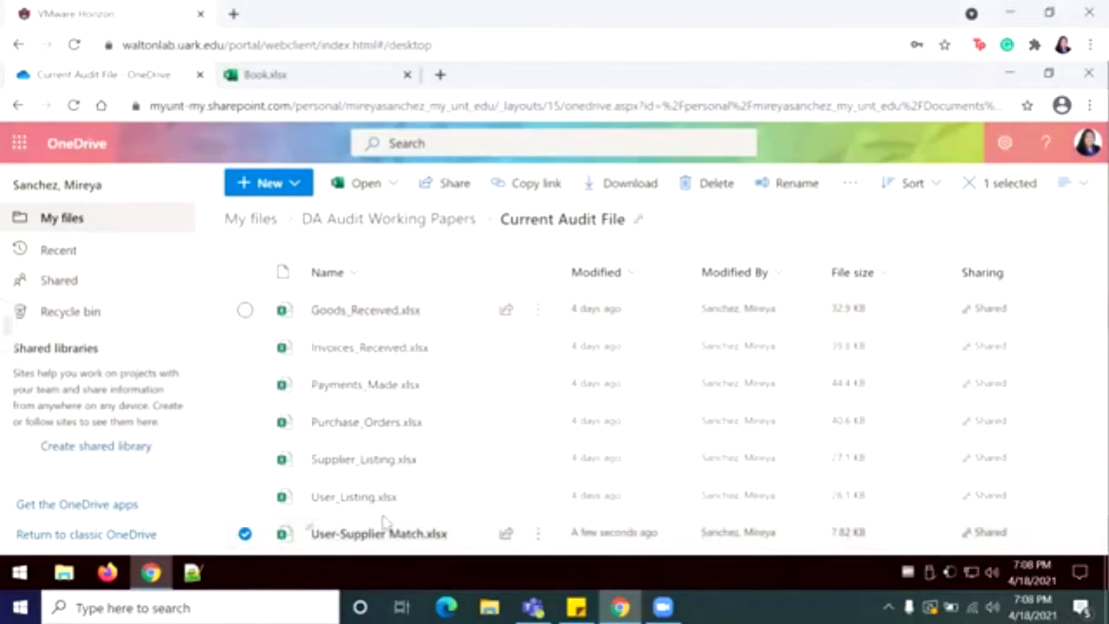
{"action": "left_click", "coordinate": [300, 79]}
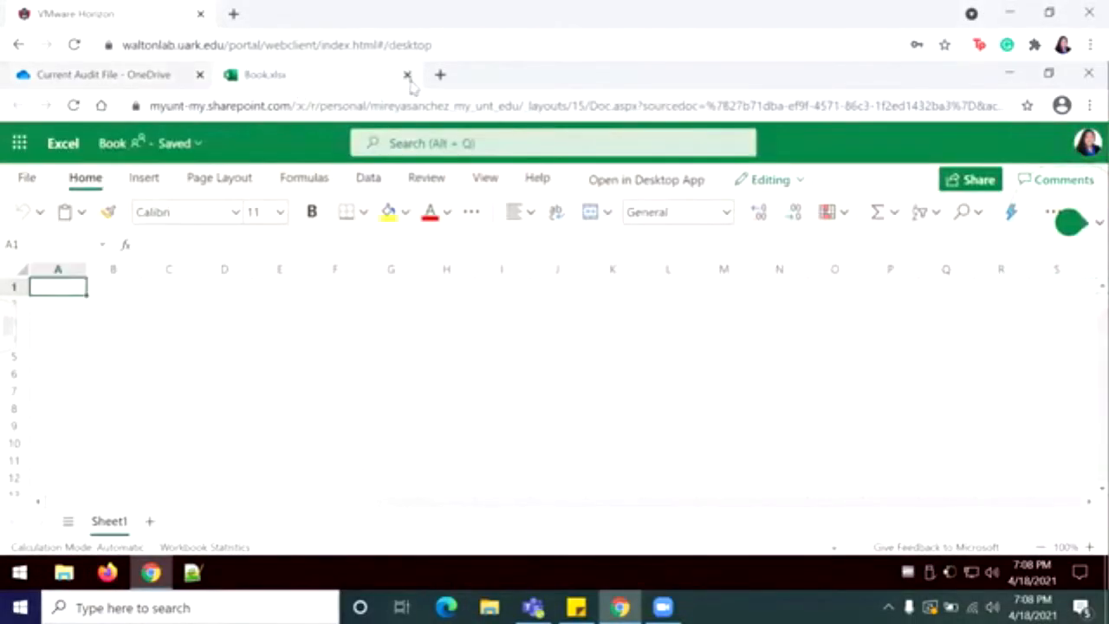
{"action": "left_click", "coordinate": [408, 76]}
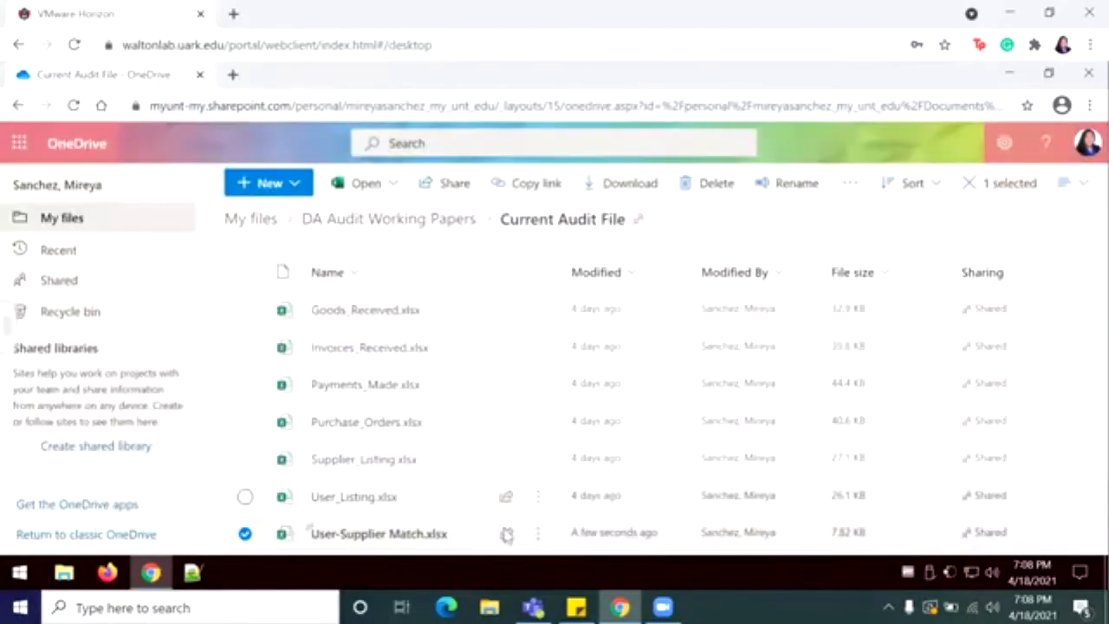
{"action": "left_click", "coordinate": [421, 537]}
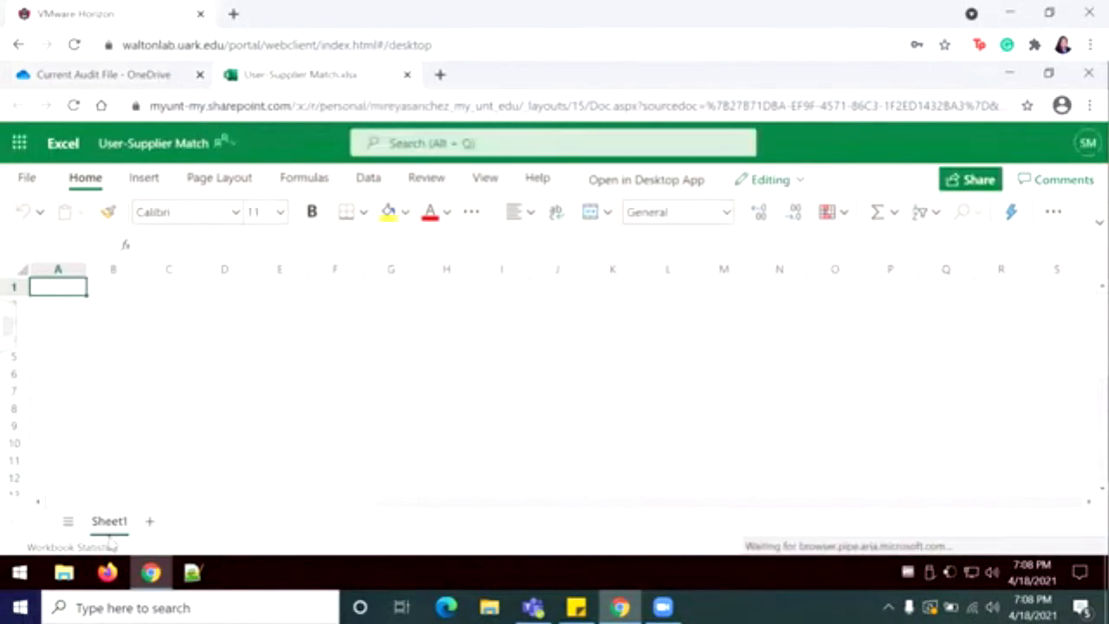
Rename Sheet1 of the User-Supplier Match workbook as "Users"
{"action": "right_click", "coordinate": [109, 521]}
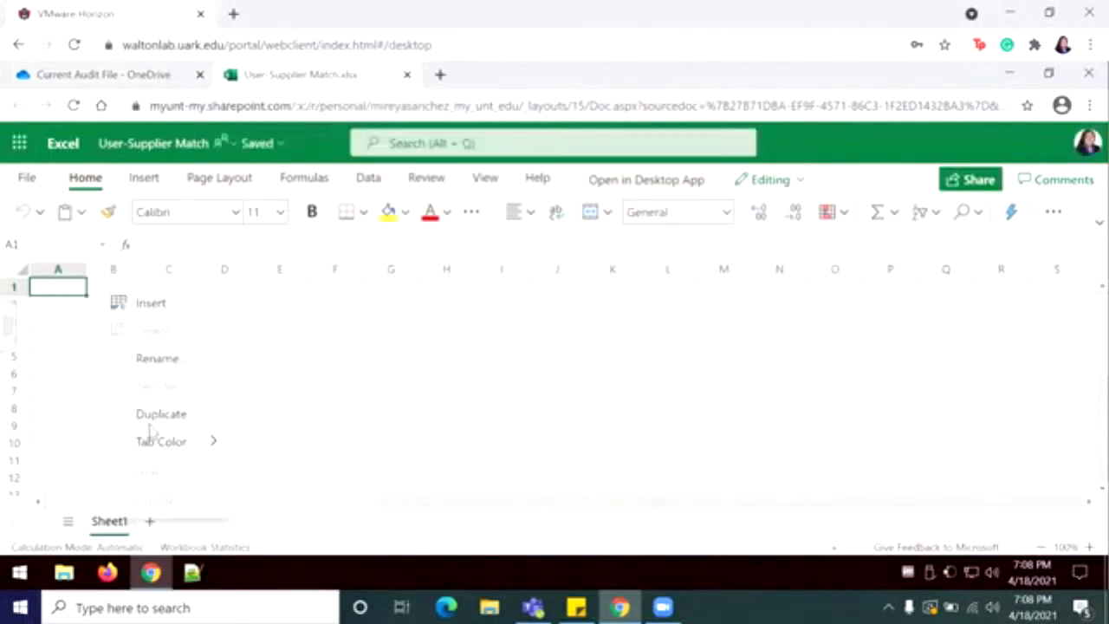
{"action": "left_click", "coordinate": [157, 359]}
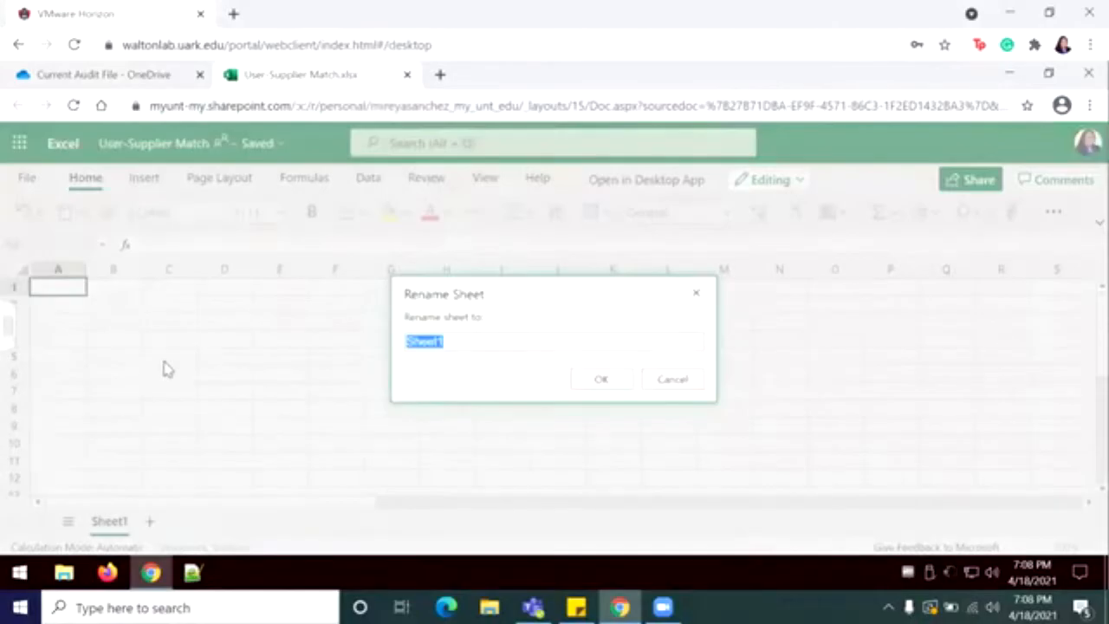
{"action": "type", "text": "Users"}
{"action": "left_click", "coordinate": [596, 381]}
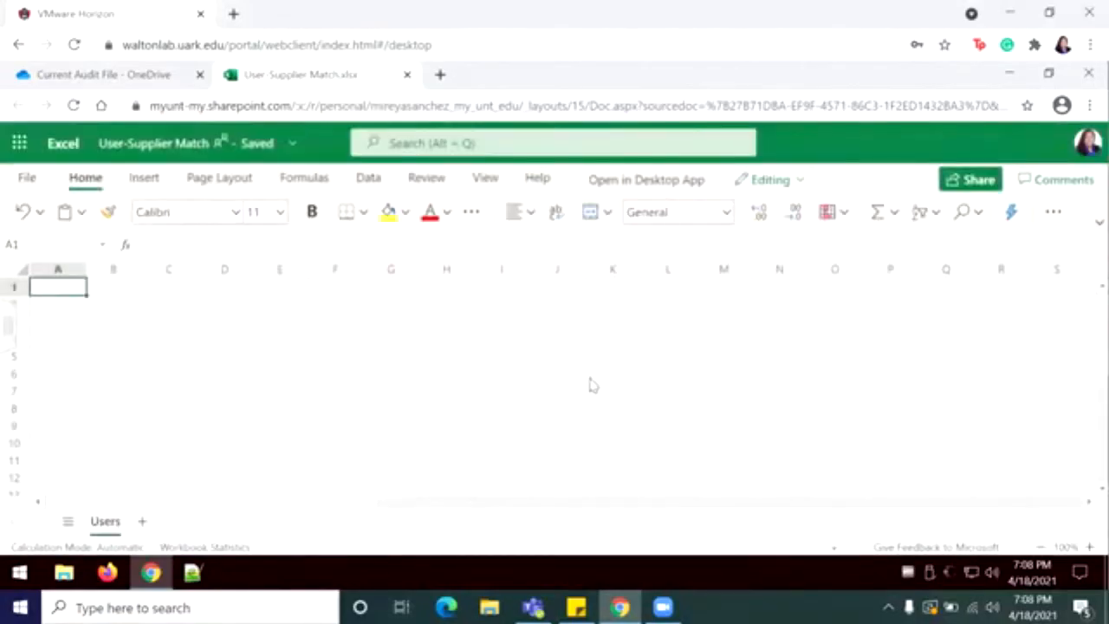
Add a second sheet to the workbook and name it "Suppliers"
{"action": "left_click", "coordinate": [139, 521]}
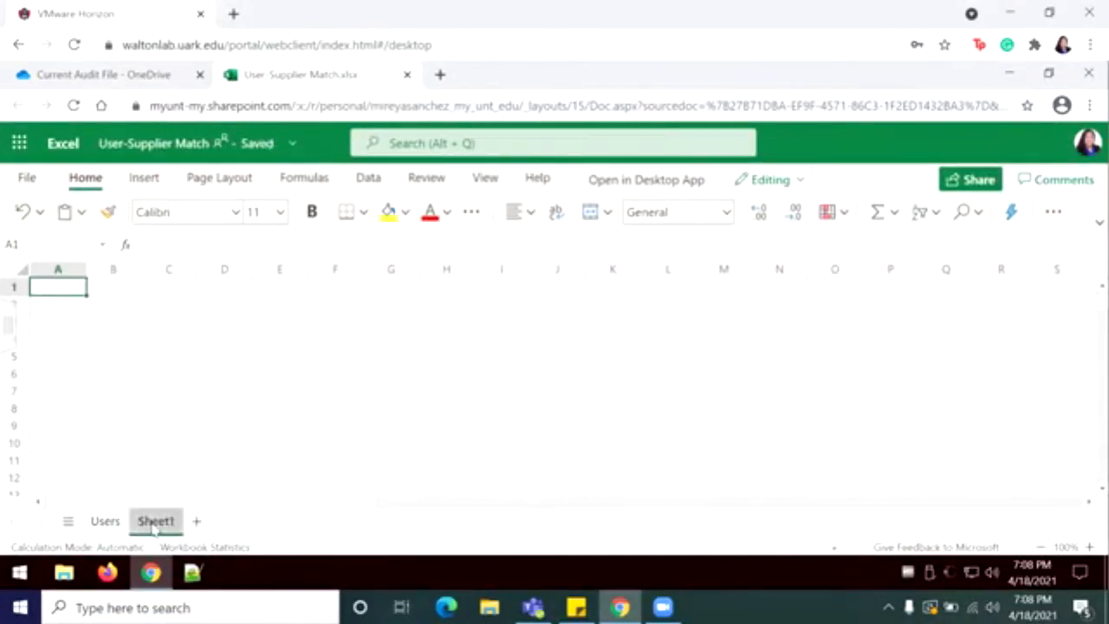
{"action": "right_click", "coordinate": [153, 527]}
{"action": "left_click", "coordinate": [208, 364]}
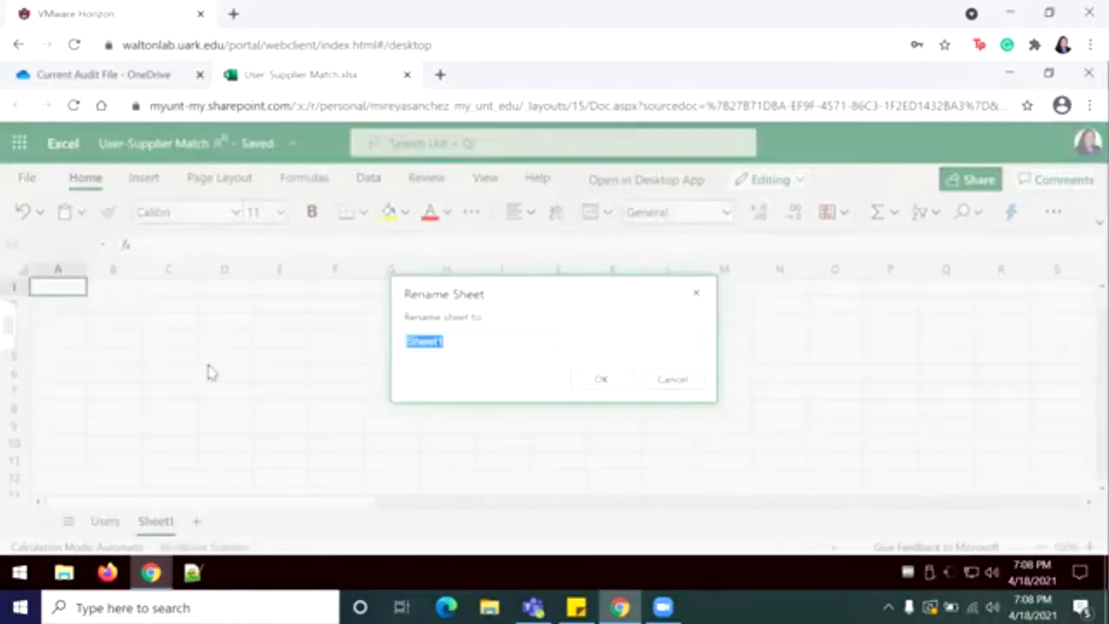
{"action": "type", "text": "S"}
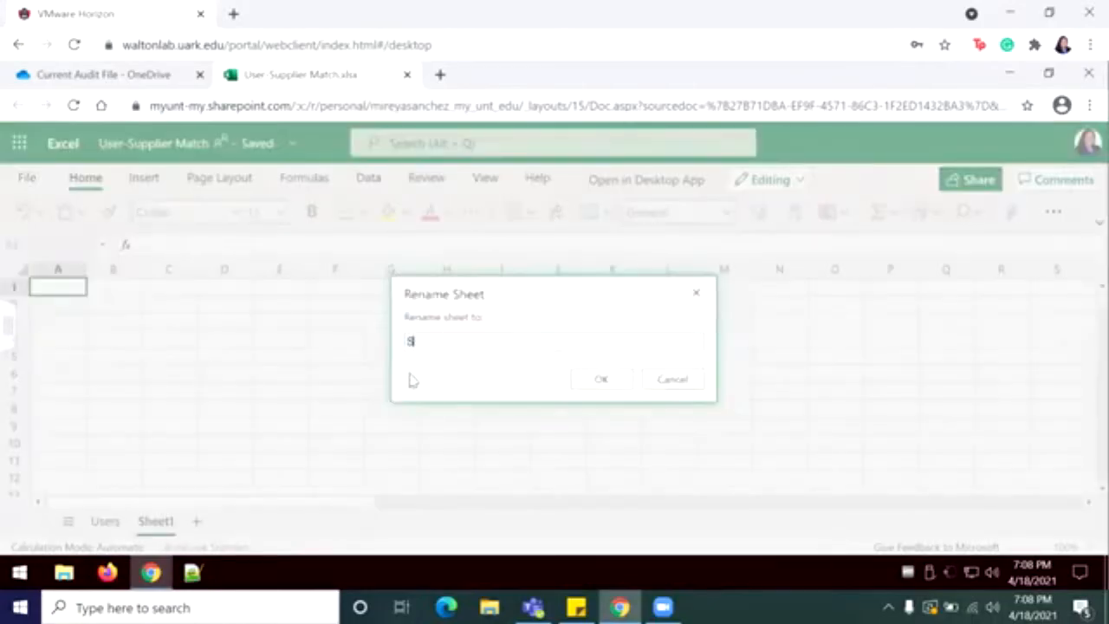
{"action": "type", "text": "uppliers"}
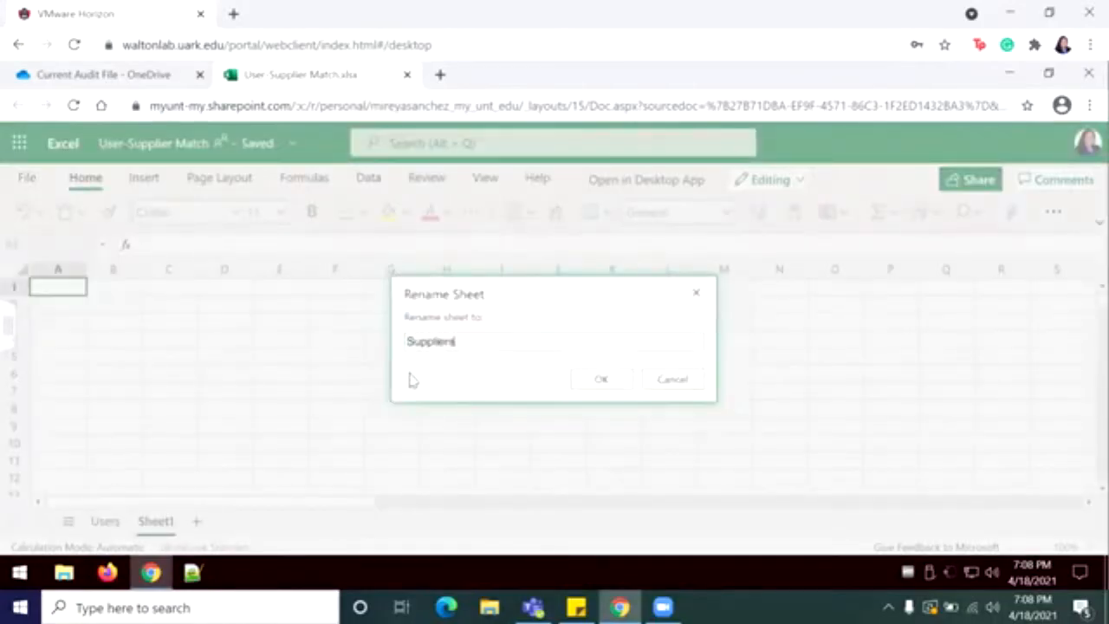
{"action": "left_click", "coordinate": [582, 388]}
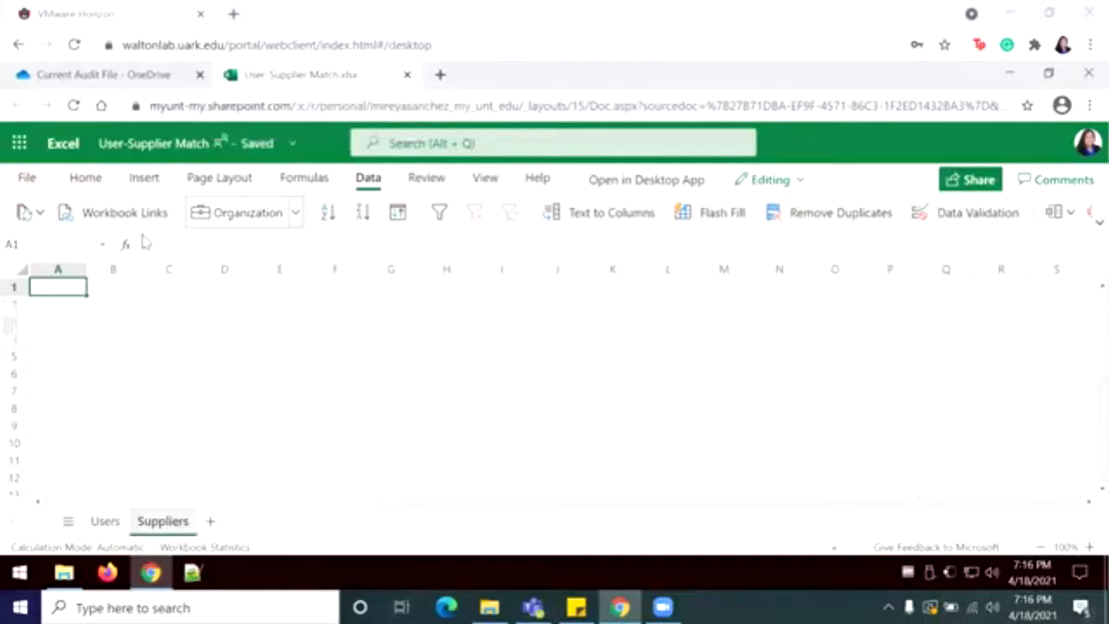
Open User_Listing.xlsx and Supplier_Listing.xlsx from the Current Audit File folder in OneDrive
{"action": "left_click", "coordinate": [116, 75]}
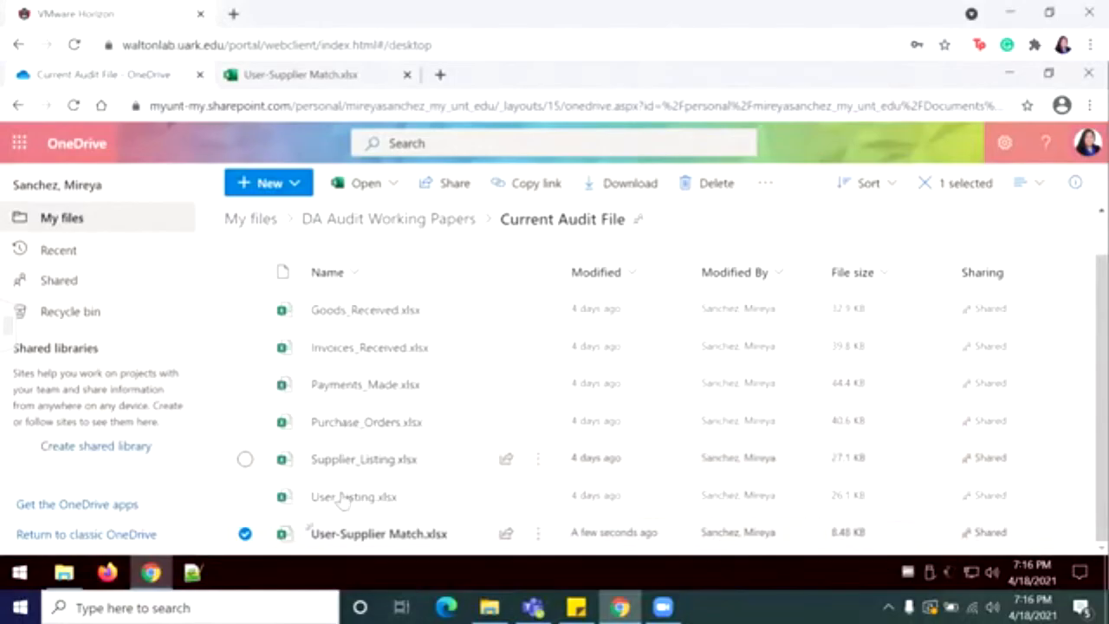
{"action": "mouse_move", "coordinate": [344, 503]}
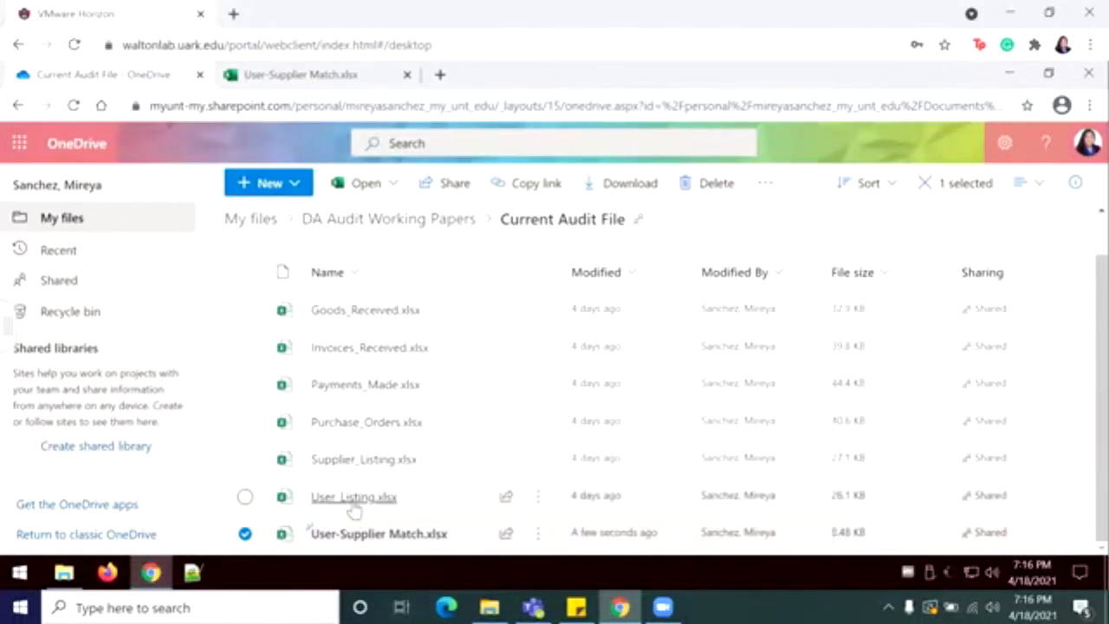
{"action": "left_click", "coordinate": [353, 501]}
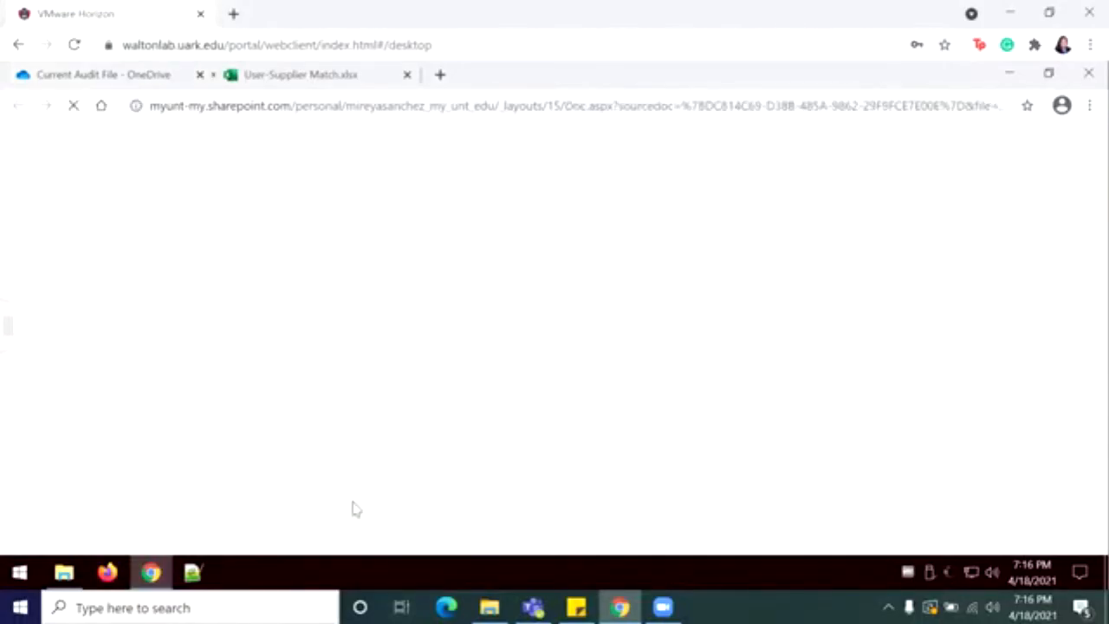
{"action": "left_click", "coordinate": [164, 83]}
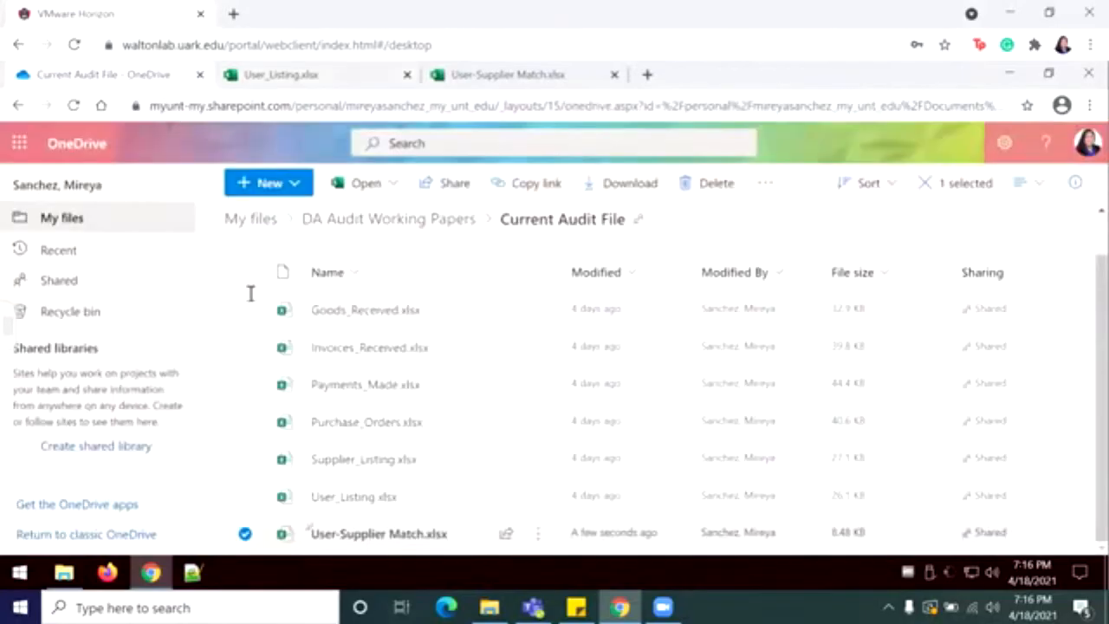
{"action": "left_click", "coordinate": [362, 462]}
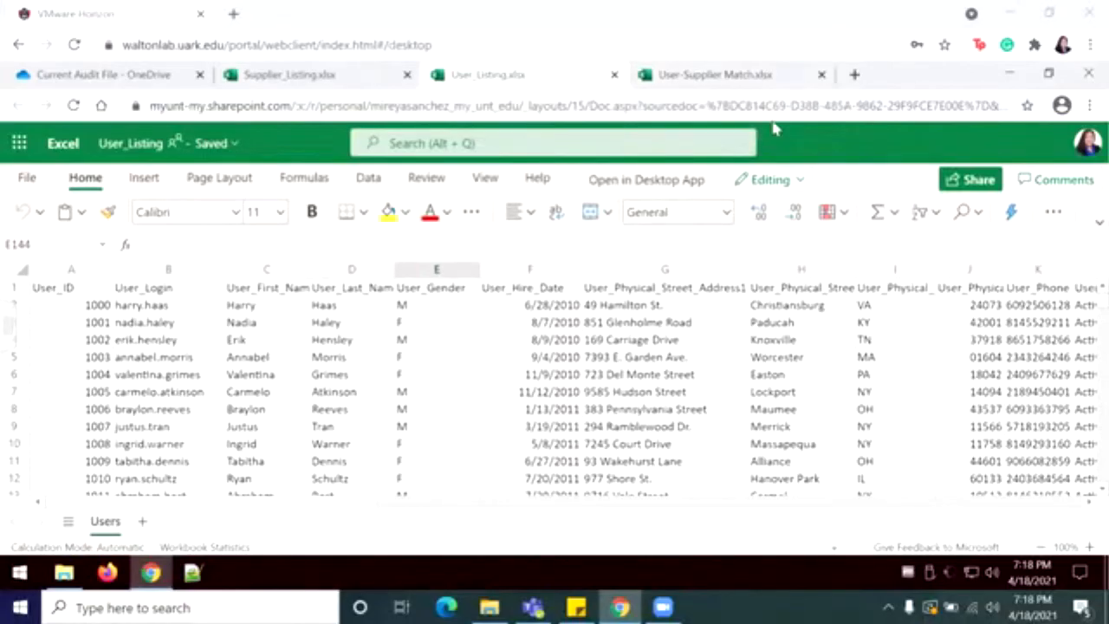
Copy the entire user table with its headers, A1:L143, from the Users sheet of User_Listing
{"action": "left_click", "coordinate": [77, 291]}
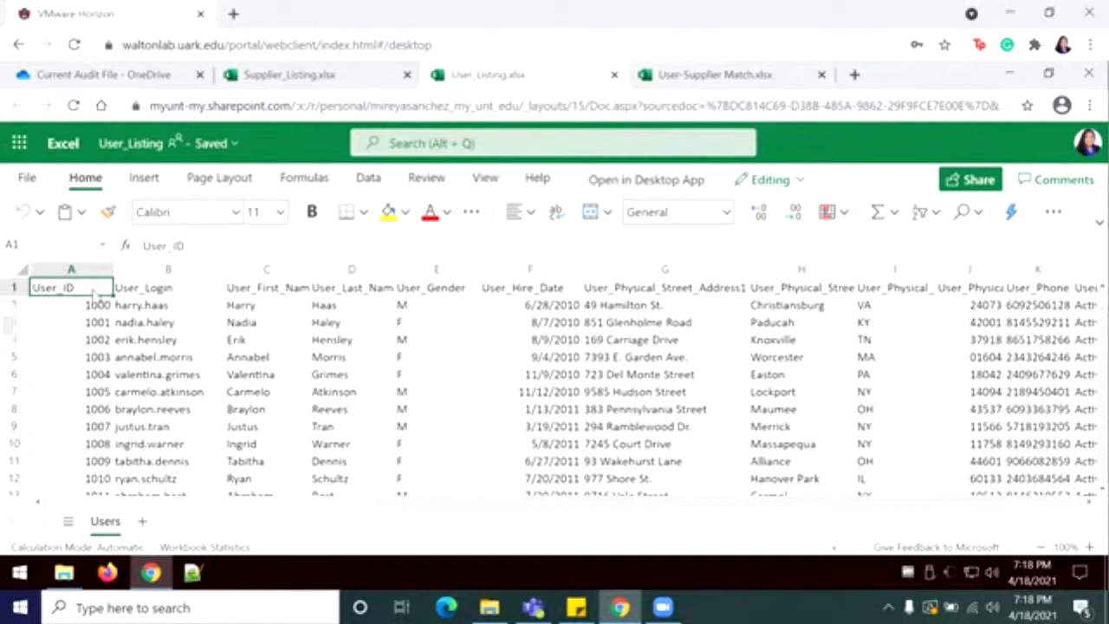
{"action": "key", "text": "ctrl+shift+Down"}
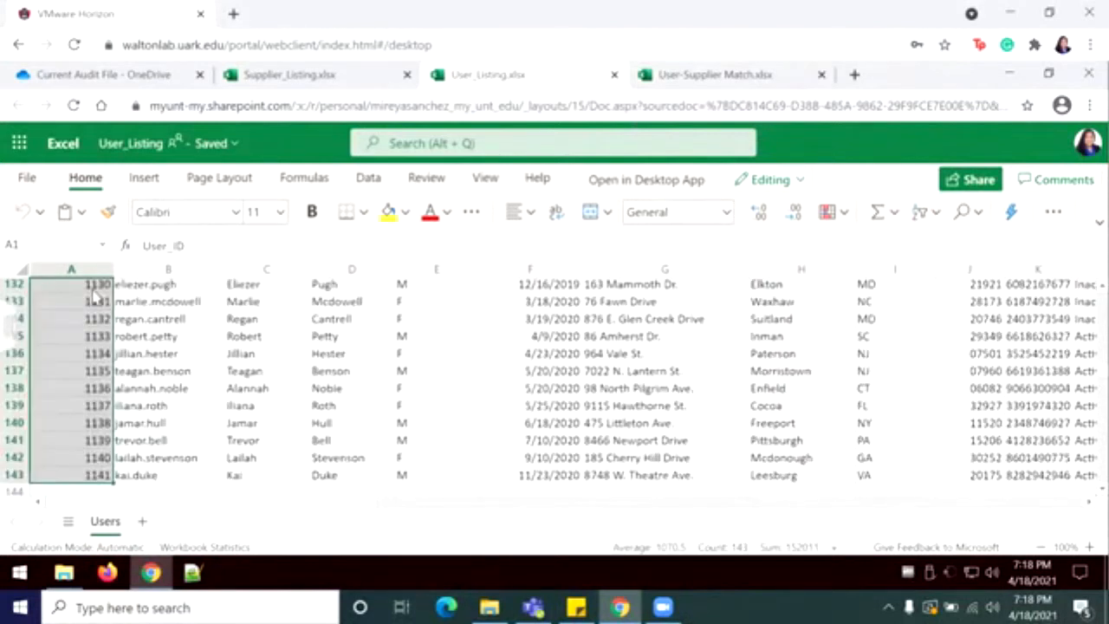
{"action": "key", "text": "ctrl+shift+Right"}
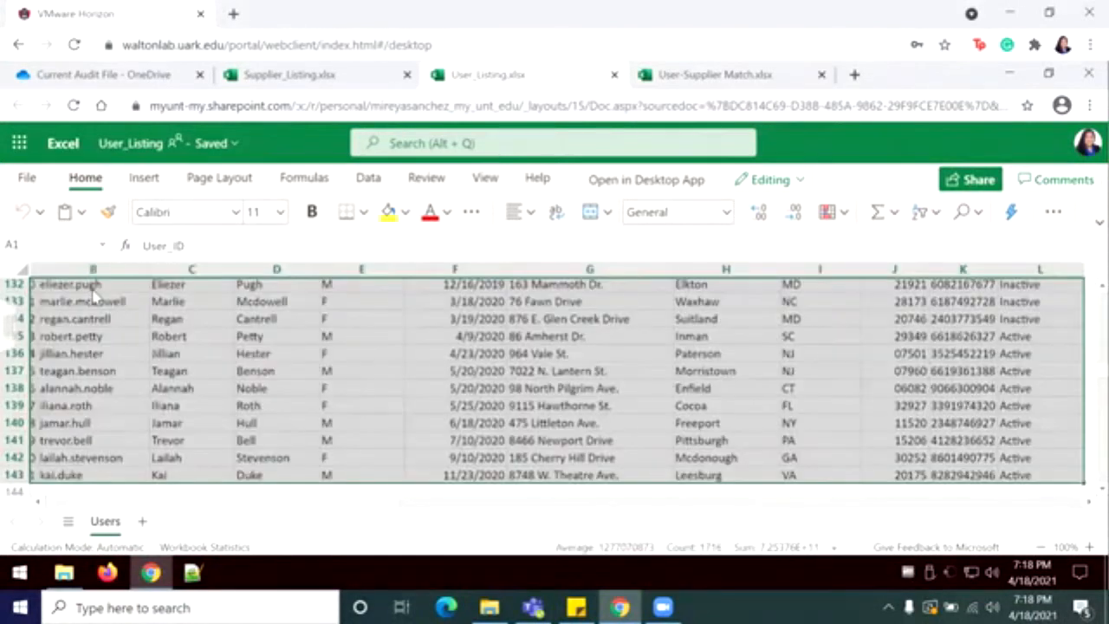
{"action": "key", "text": "ctrl+c"}
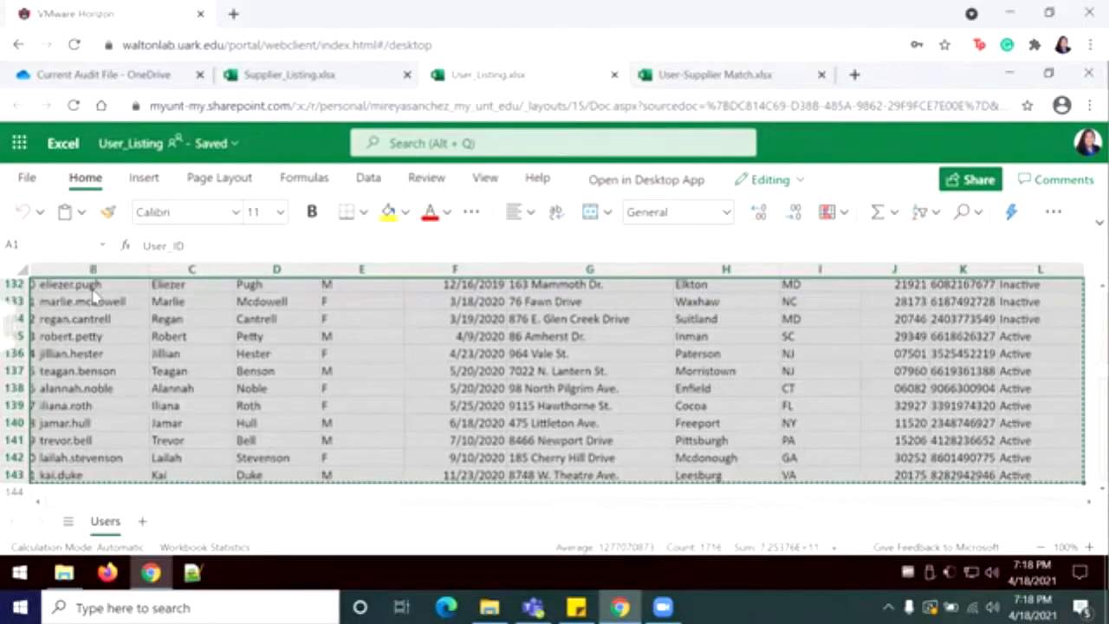
Paste the copied user table into the Users sheet of User-Supplier Match, starting at cell A1
{"action": "left_click", "coordinate": [668, 78]}
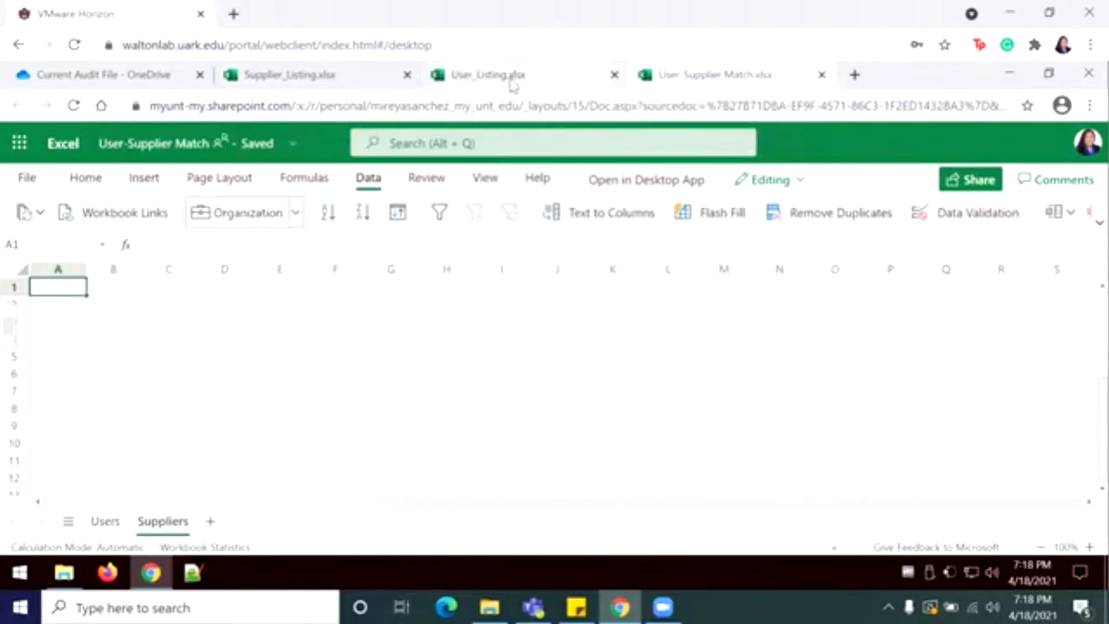
{"action": "left_click", "coordinate": [476, 78]}
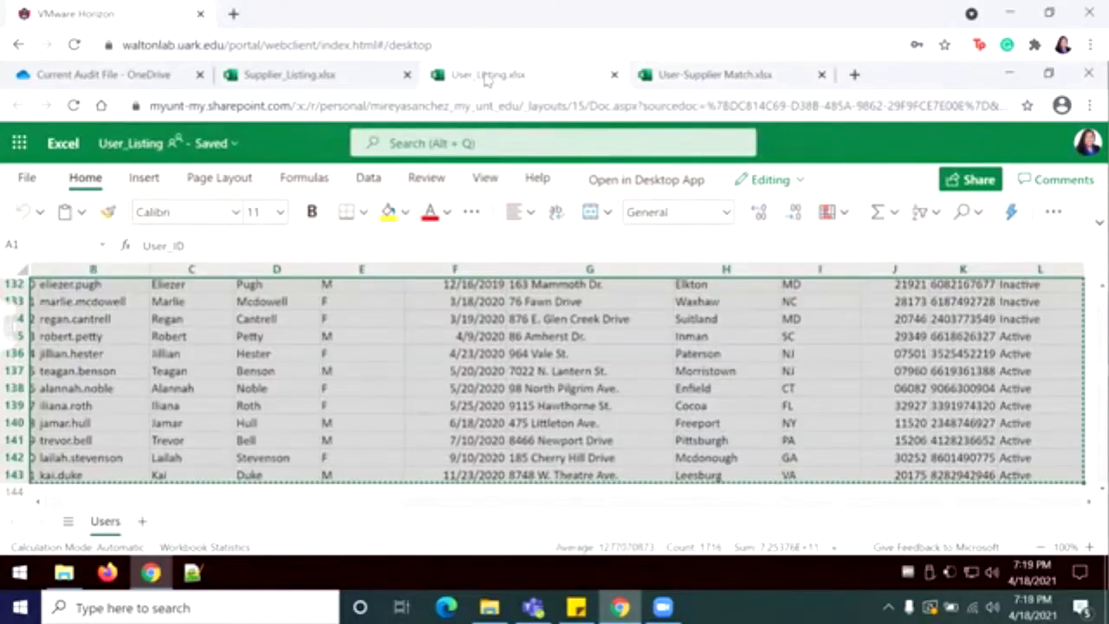
{"action": "left_click", "coordinate": [713, 78]}
{"action": "left_click", "coordinate": [105, 522]}
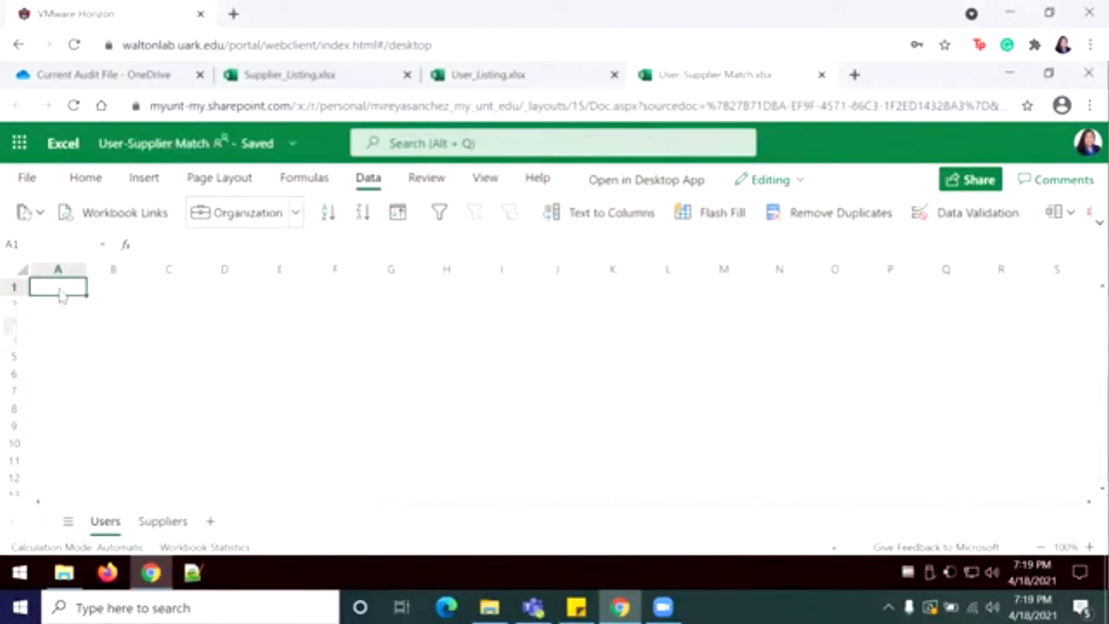
{"action": "key", "text": "ctrl+v"}
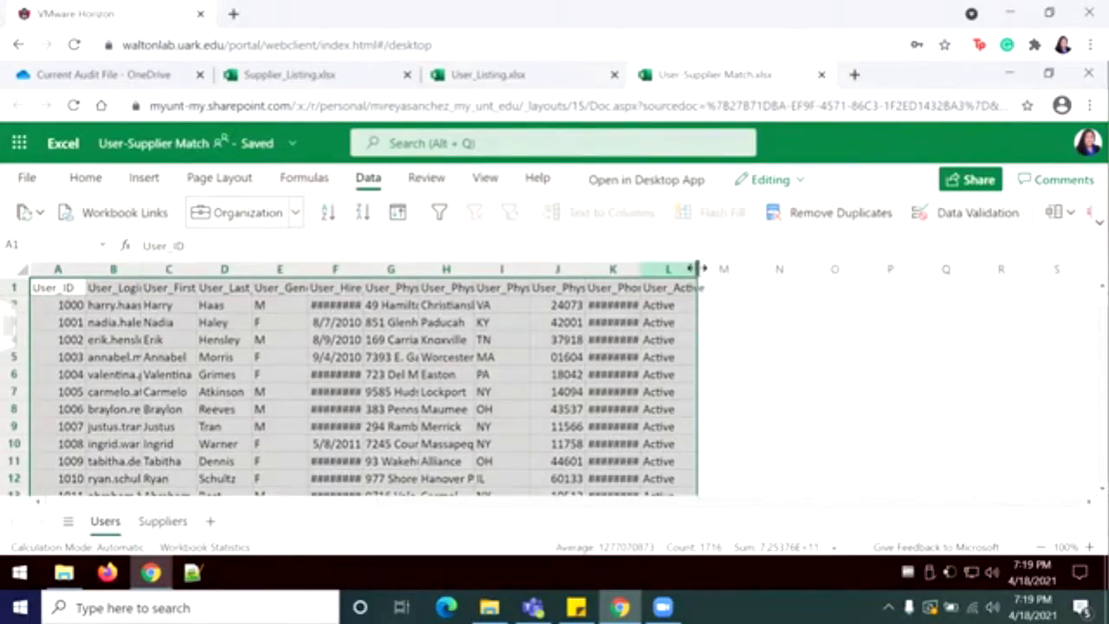
{"action": "left_click", "coordinate": [821, 429]}
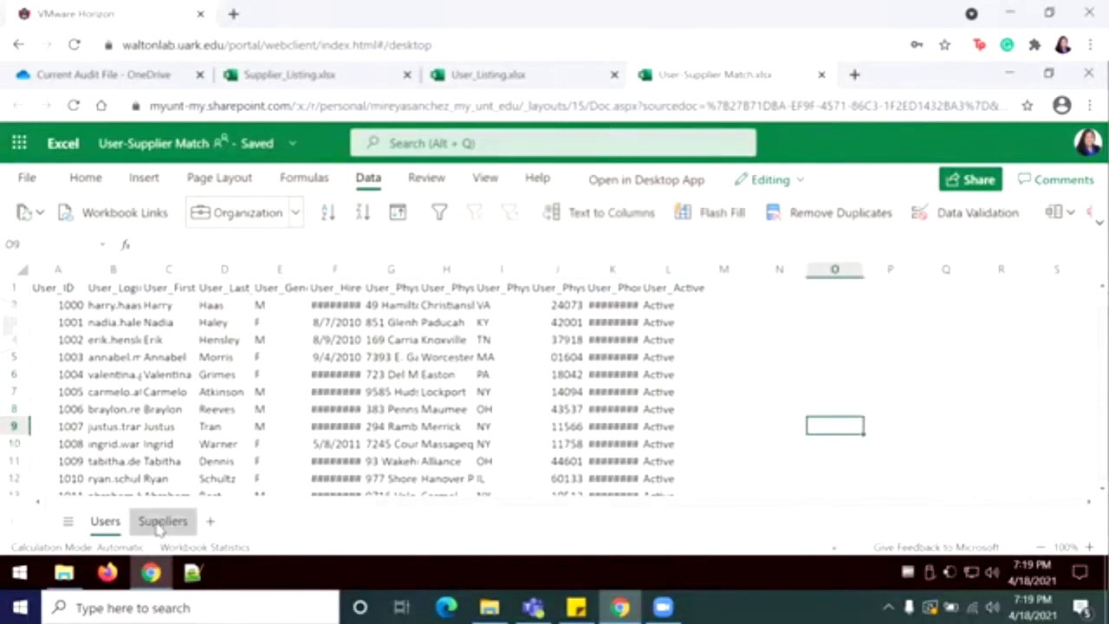
Copy the entire supplier table with its headers, from A1 through column O and row 143, in Supplier_Listing
{"action": "left_click", "coordinate": [162, 521]}
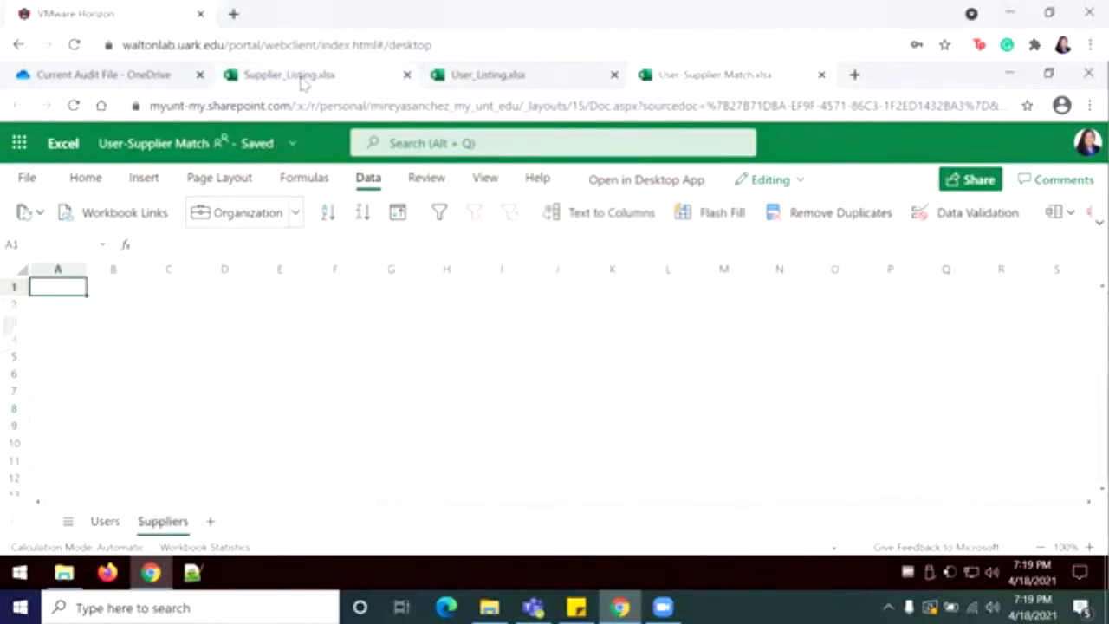
{"action": "left_click", "coordinate": [294, 76]}
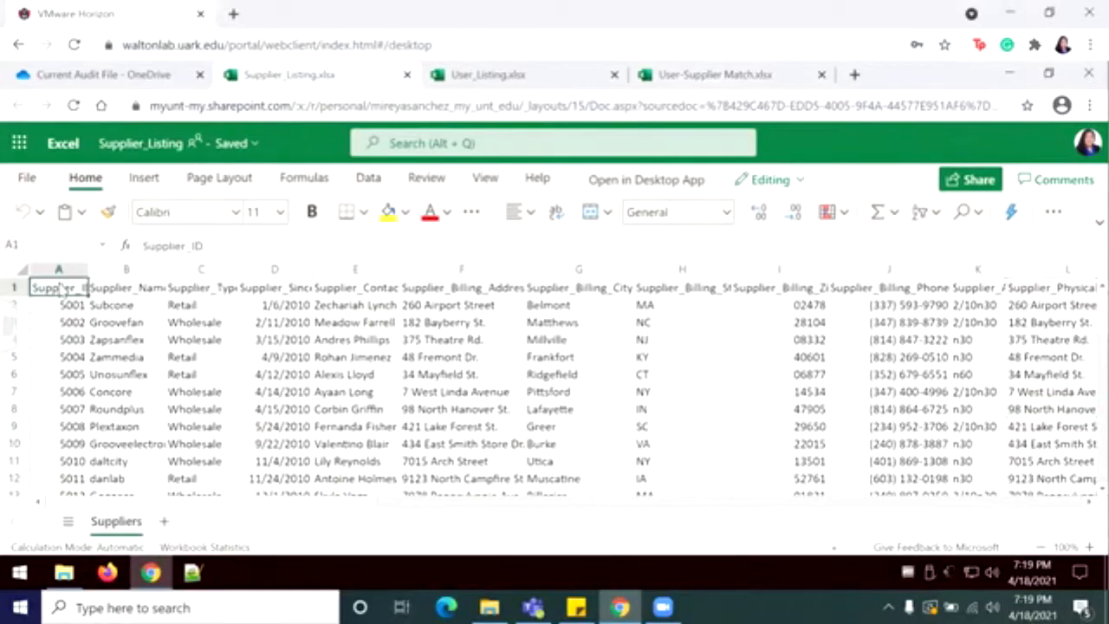
{"action": "key", "text": "ctrl+shift+Down"}
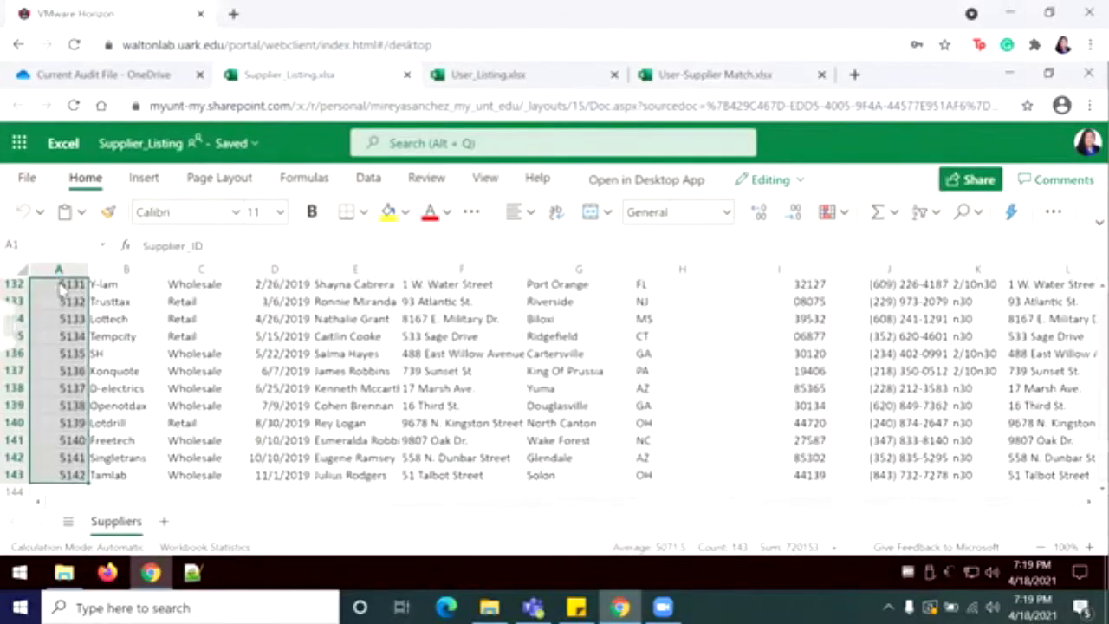
{"action": "key", "text": "ctrl+shift+Right"}
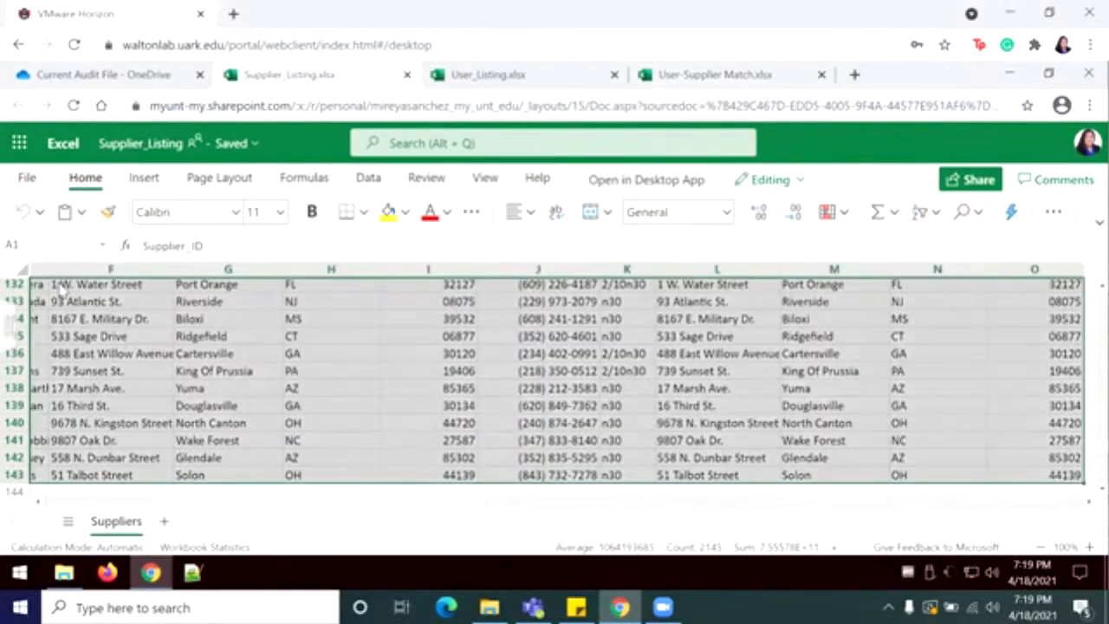
{"action": "key", "text": "ctrl+c"}
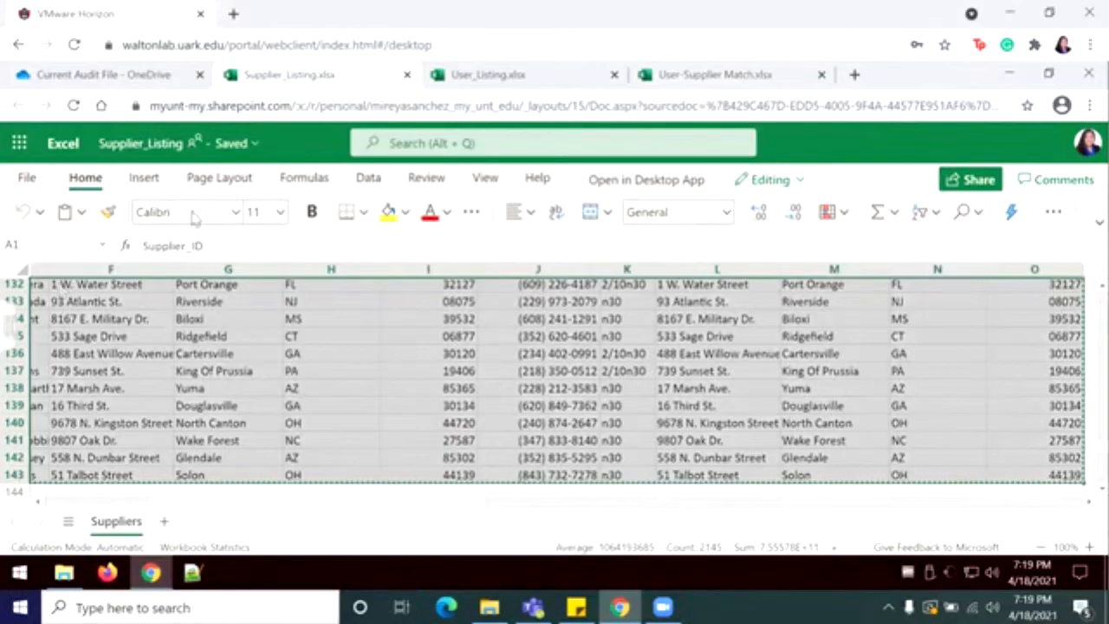
Paste the supplier table at A1 of the Suppliers sheet in User-Supplier Match and widen its columns to fit the contents
{"action": "left_click", "coordinate": [684, 76]}
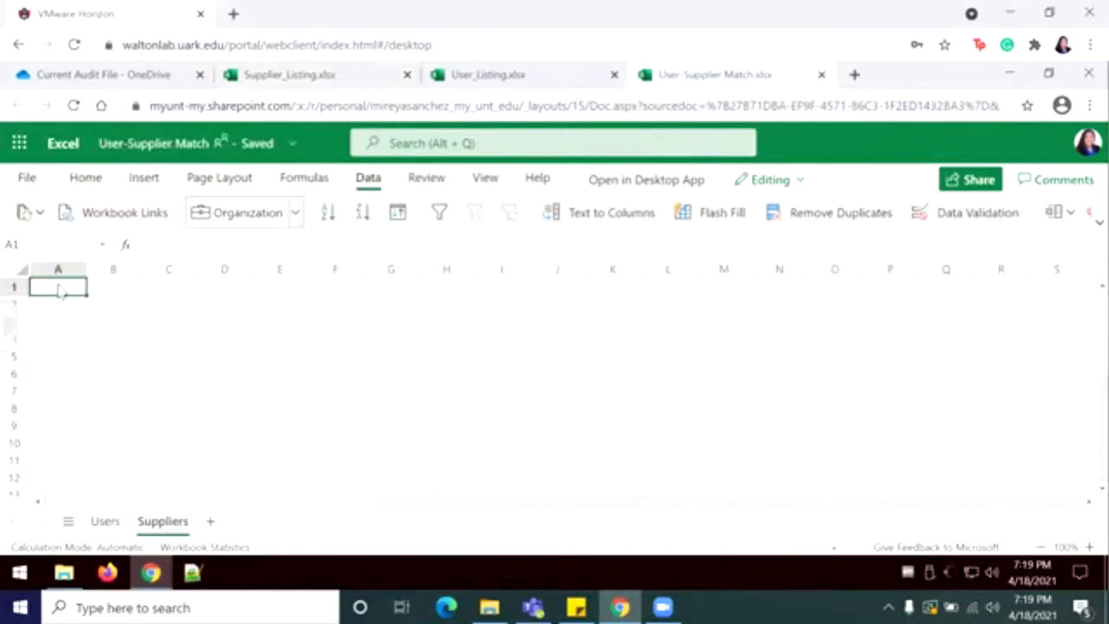
{"action": "key", "text": "ctrl+v"}
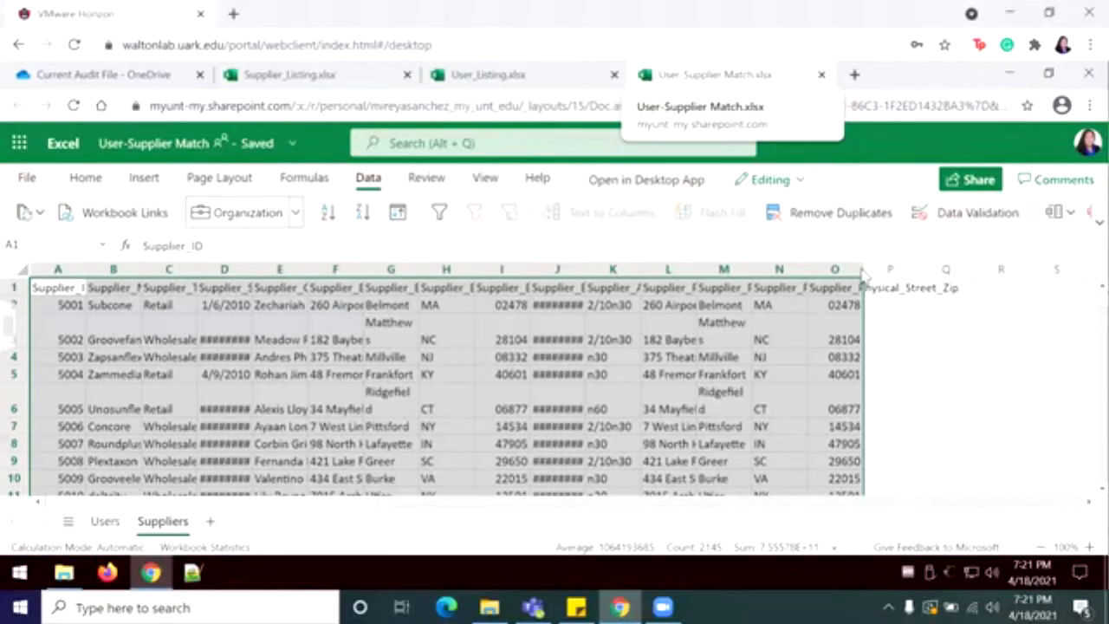
{"action": "double_click", "coordinate": [862, 271]}
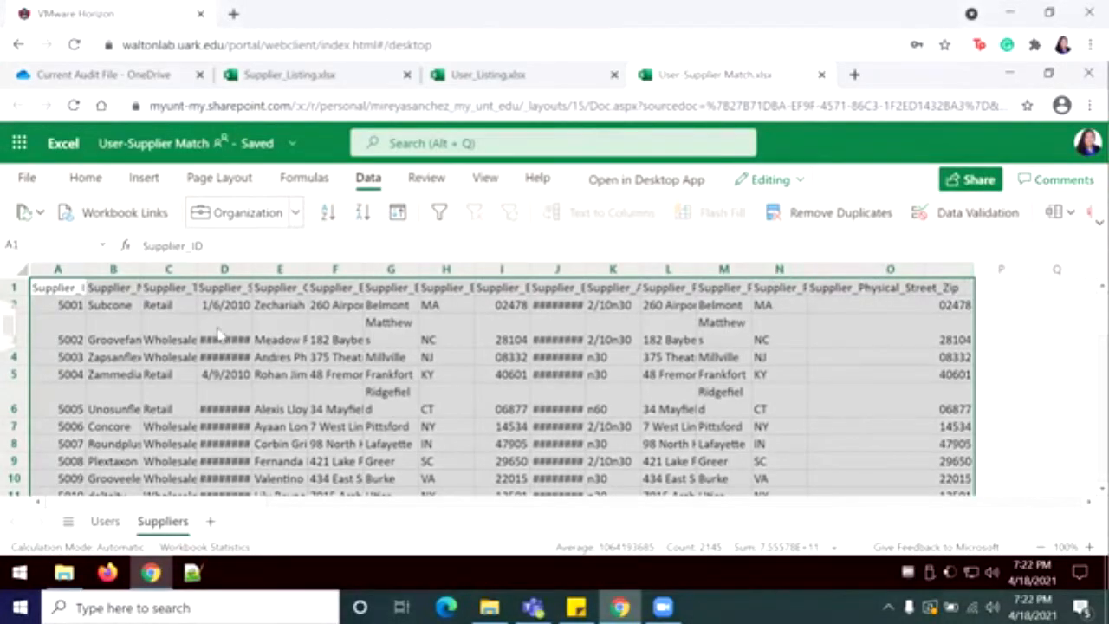
{"action": "left_click_drag", "start_coordinate": [86, 269], "coordinate": [160, 275]}
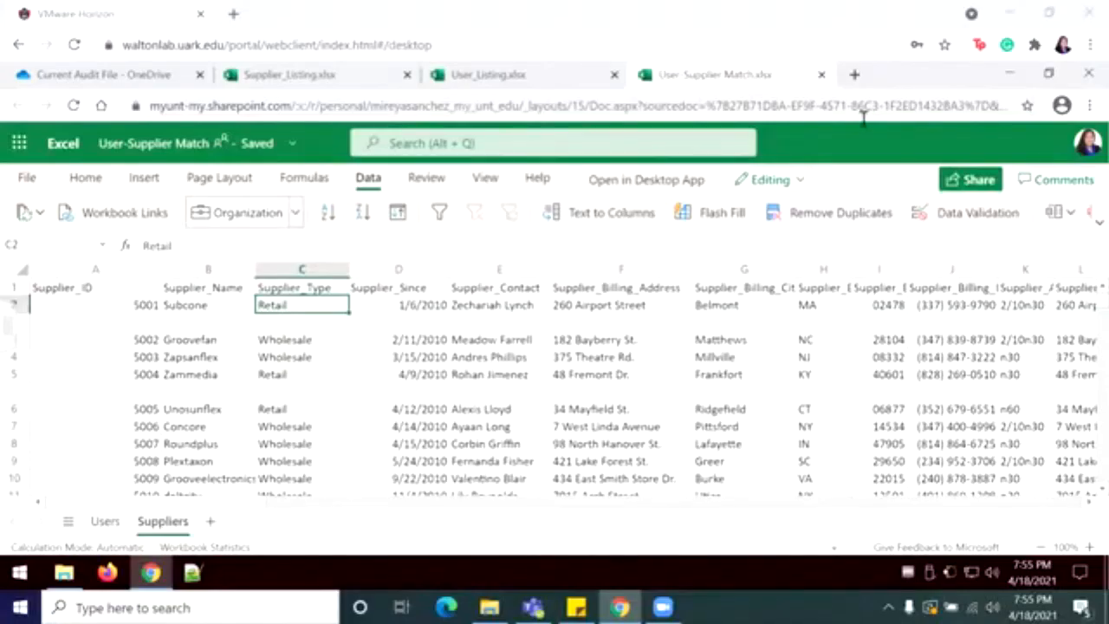
Return to the Users sheet and open the User-Supplier Match workbook in the Excel desktop app
{"action": "left_click", "coordinate": [97, 527]}
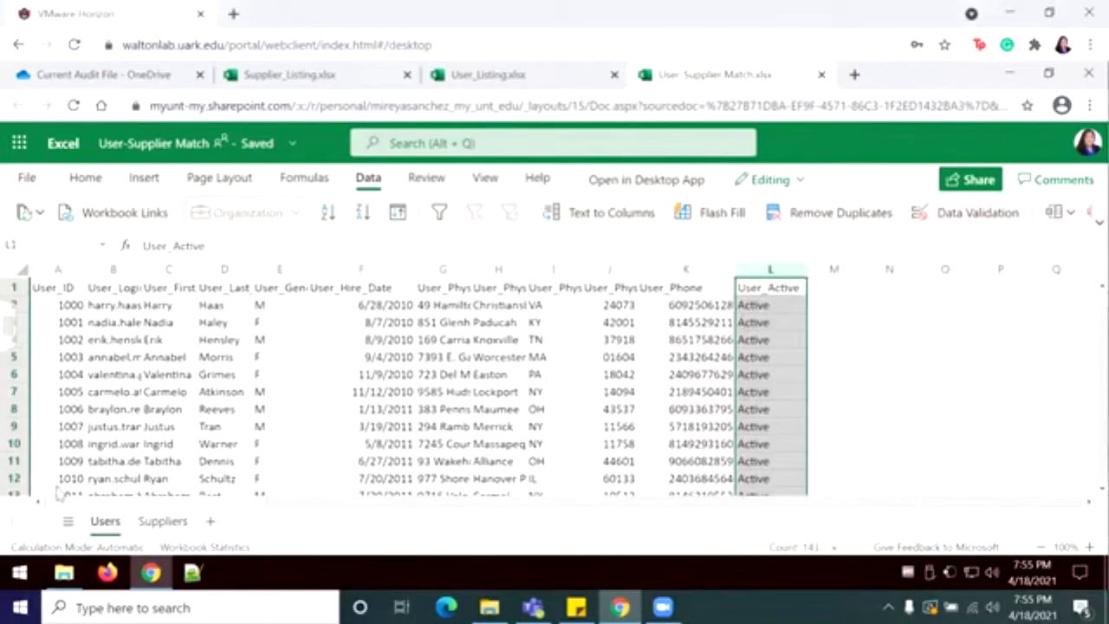
{"action": "left_click", "coordinate": [648, 179]}
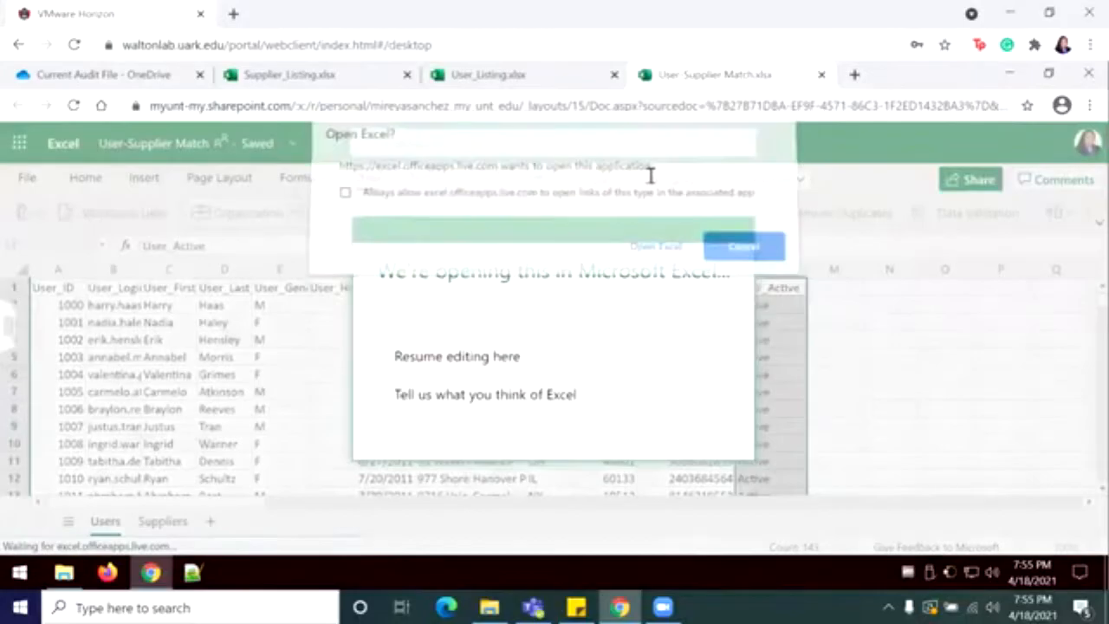
{"action": "left_click", "coordinate": [661, 253]}
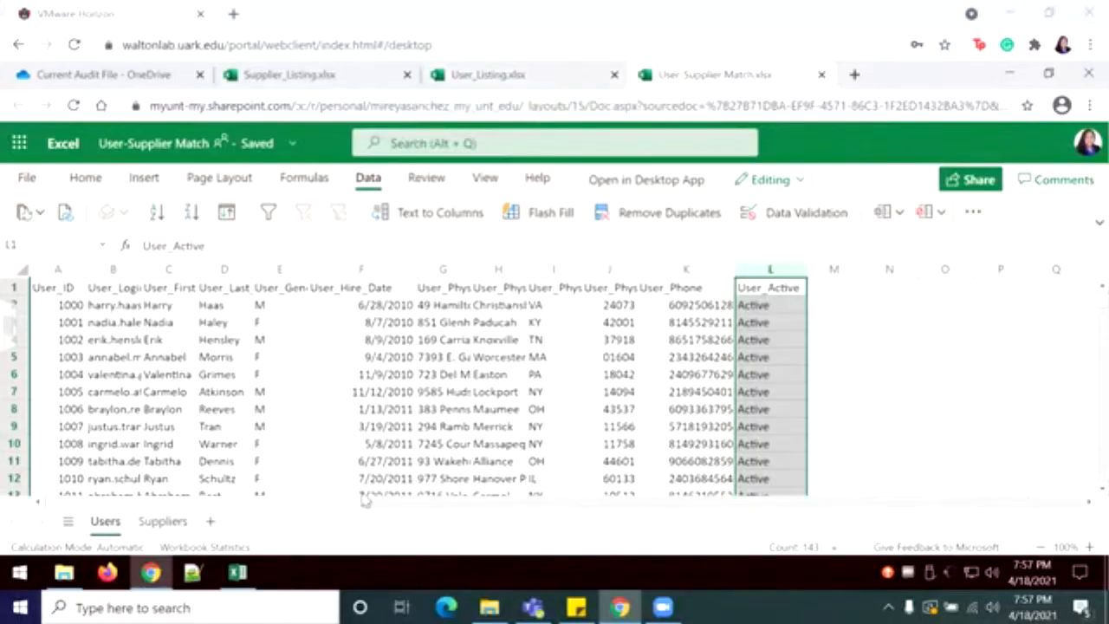
{"action": "mouse_move", "coordinate": [245, 576]}
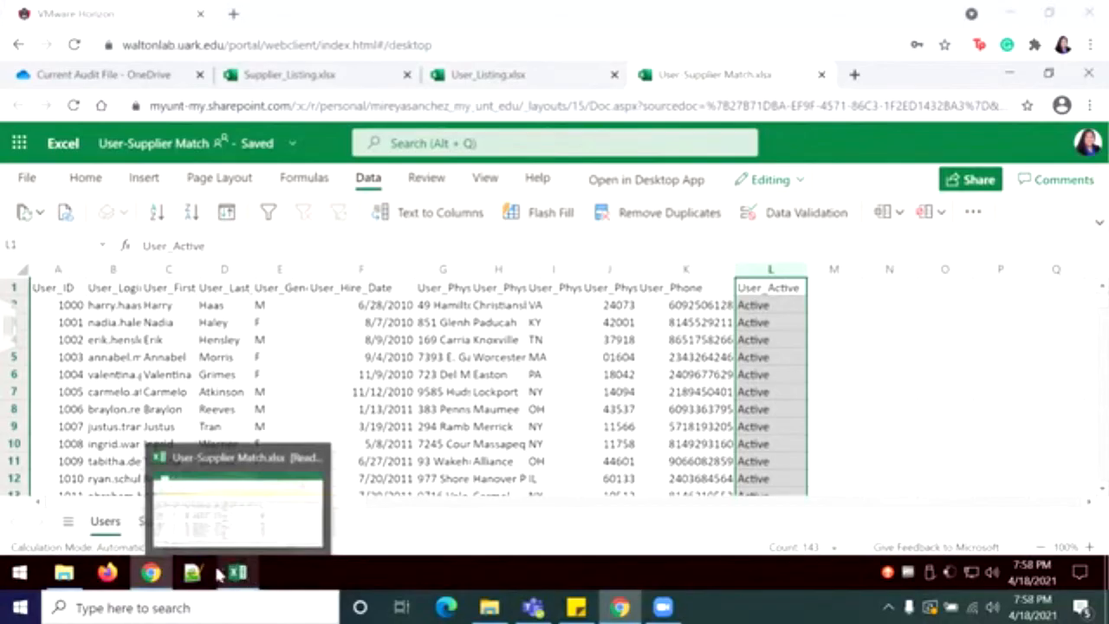
{"action": "left_click", "coordinate": [942, 414]}
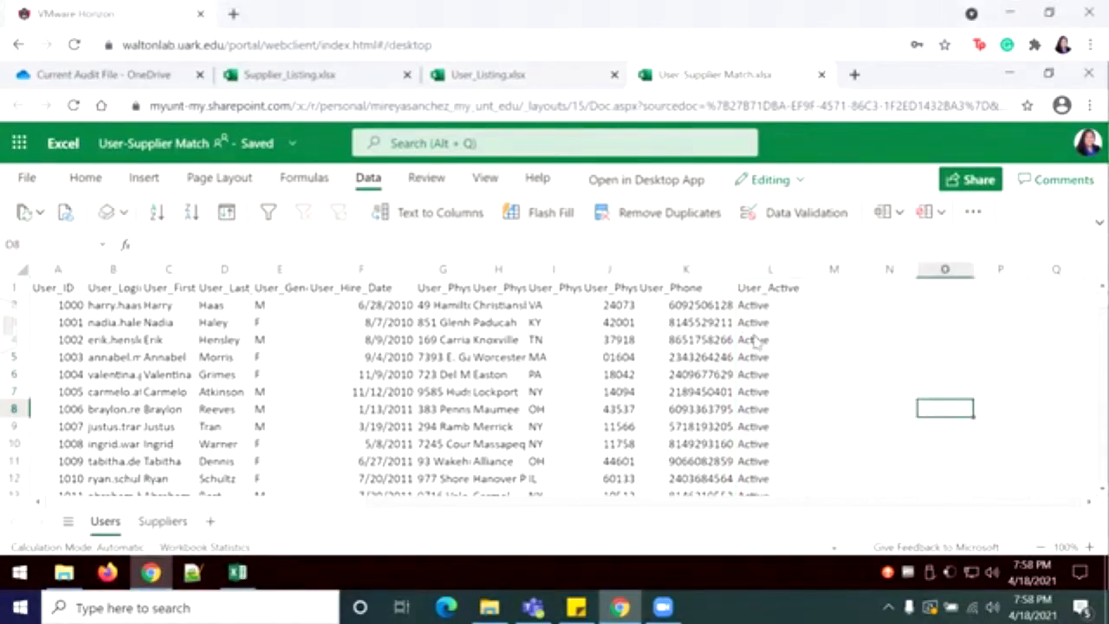
{"action": "left_click", "coordinate": [452, 358]}
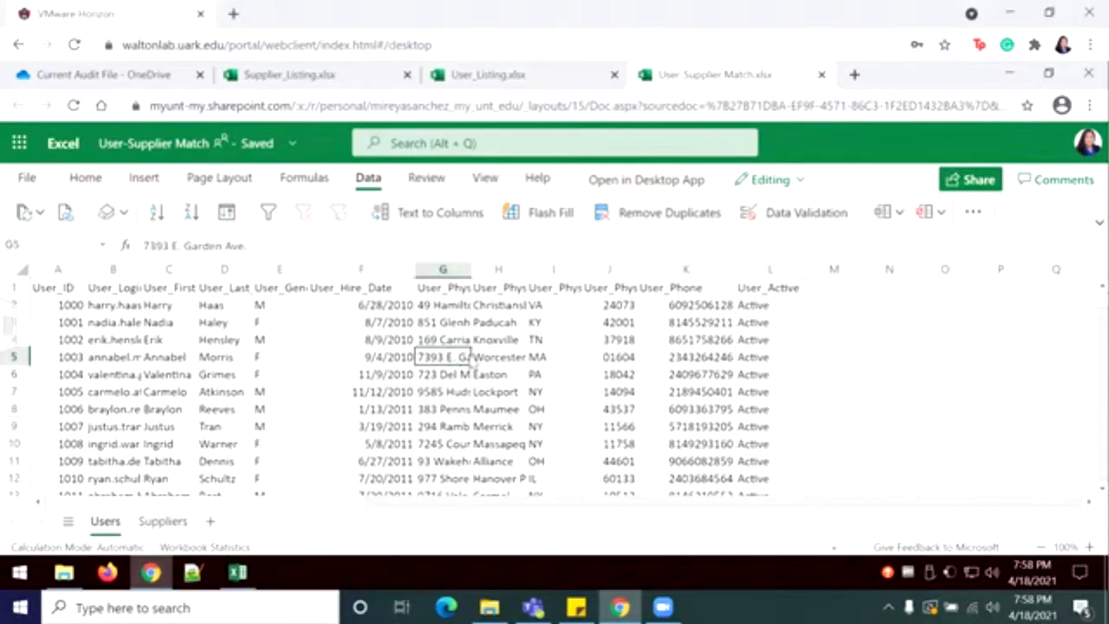
{"action": "left_click", "coordinate": [662, 414]}
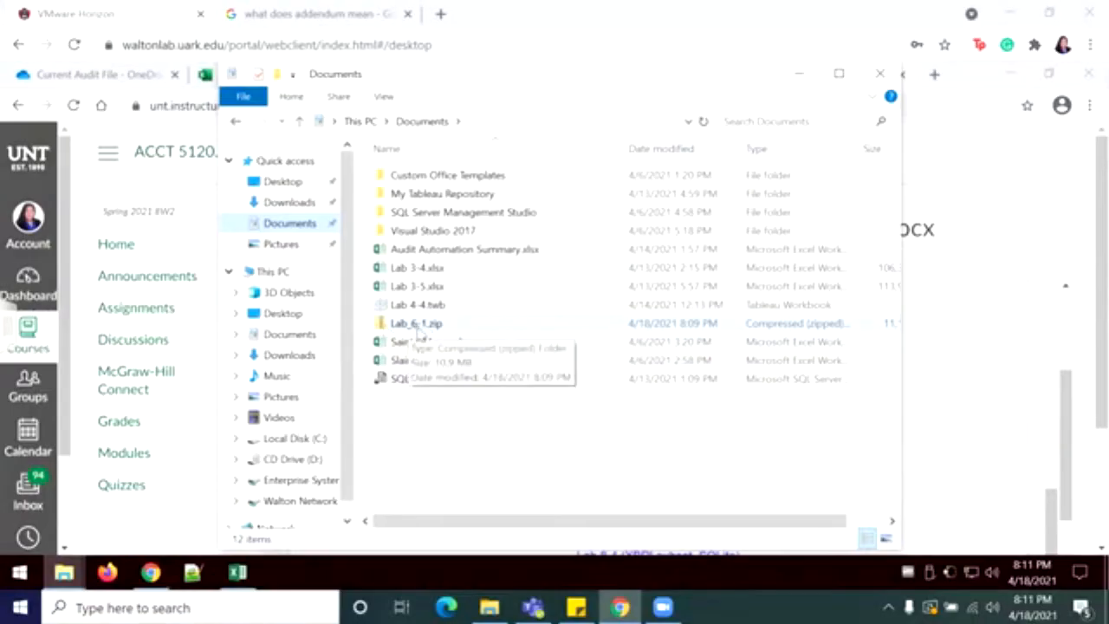
Extract all files from Lab_6-1.zip in Documents into the suggested Lab_6-1 folder
{"action": "double_click", "coordinate": [417, 324]}
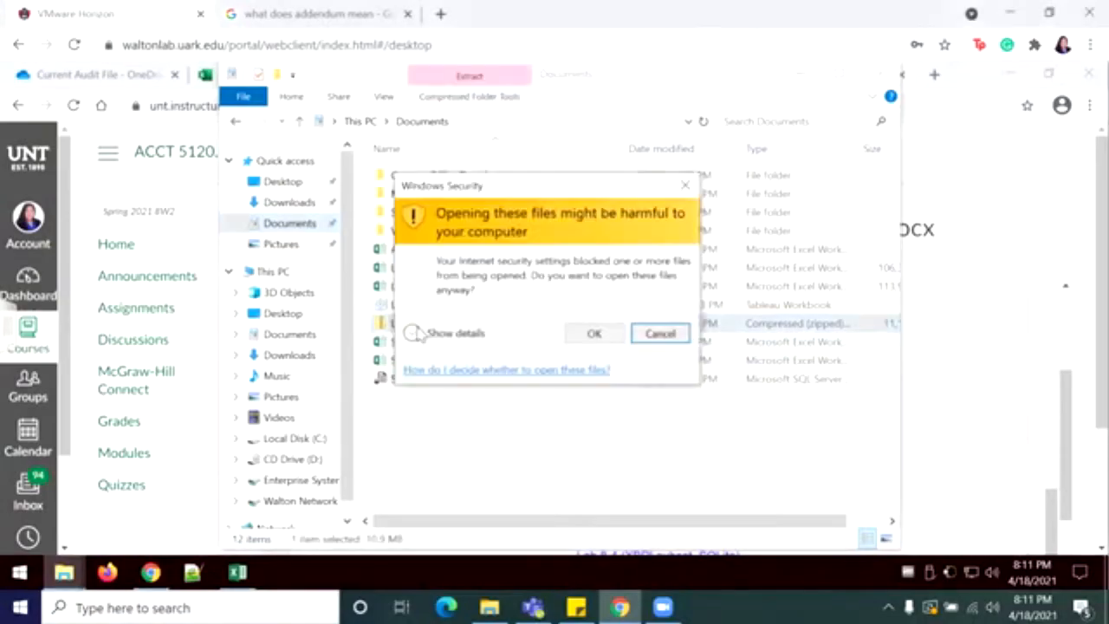
{"action": "left_click", "coordinate": [589, 340]}
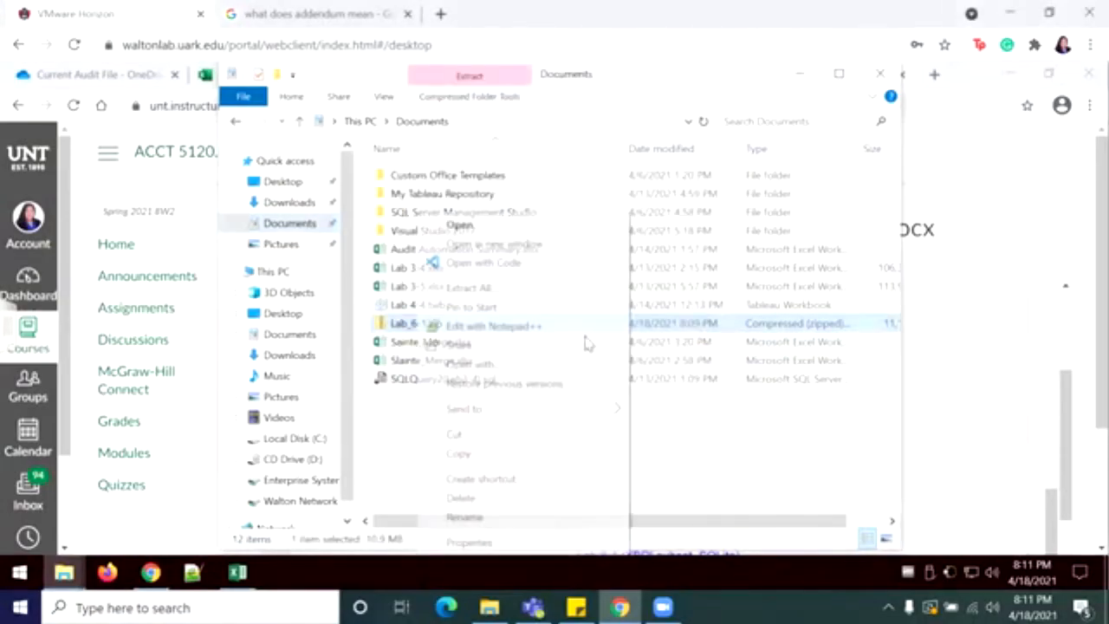
{"action": "left_click", "coordinate": [505, 289]}
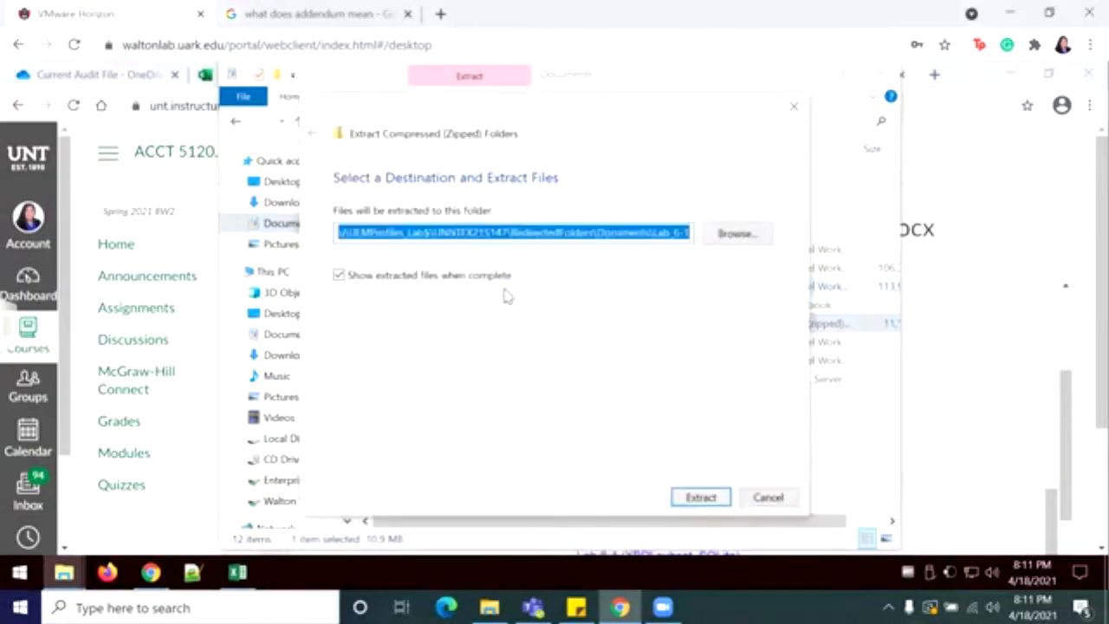
{"action": "left_click", "coordinate": [702, 499]}
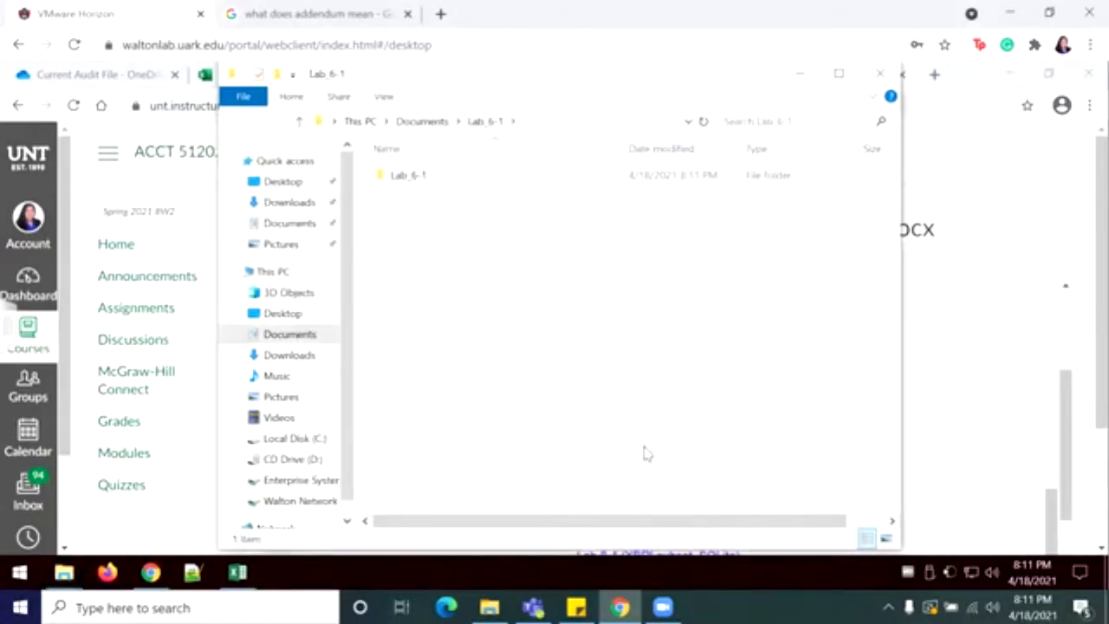
Open the P2P IDEA Audit Data folder inside the extracted Lab_6-1_P2P_IDEA_Audit_Data folder
{"action": "double_click", "coordinate": [411, 180]}
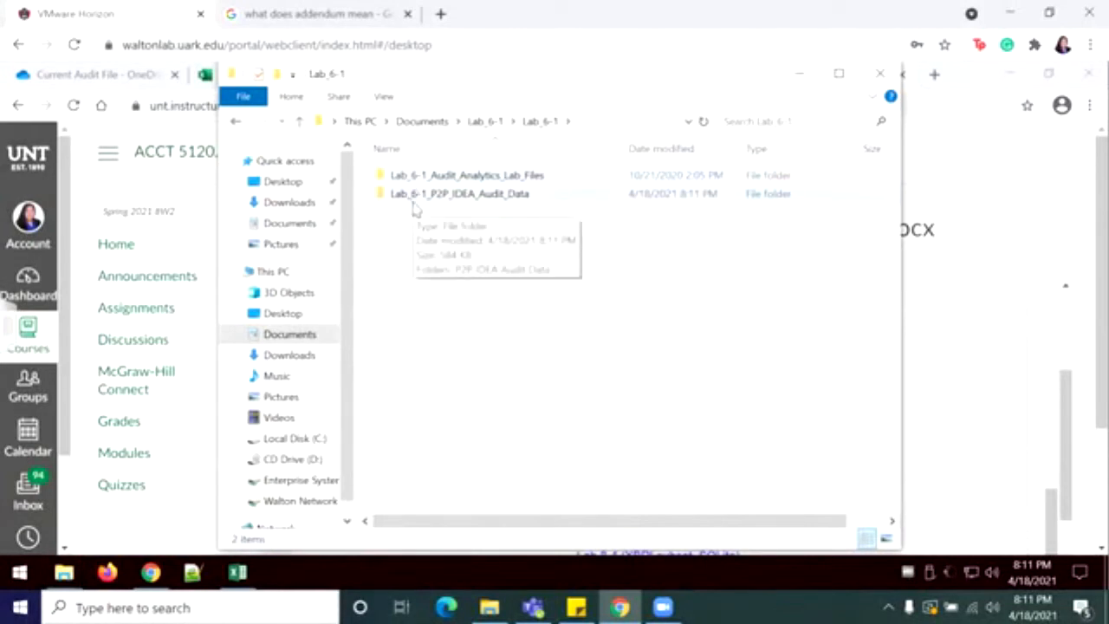
{"action": "double_click", "coordinate": [413, 201]}
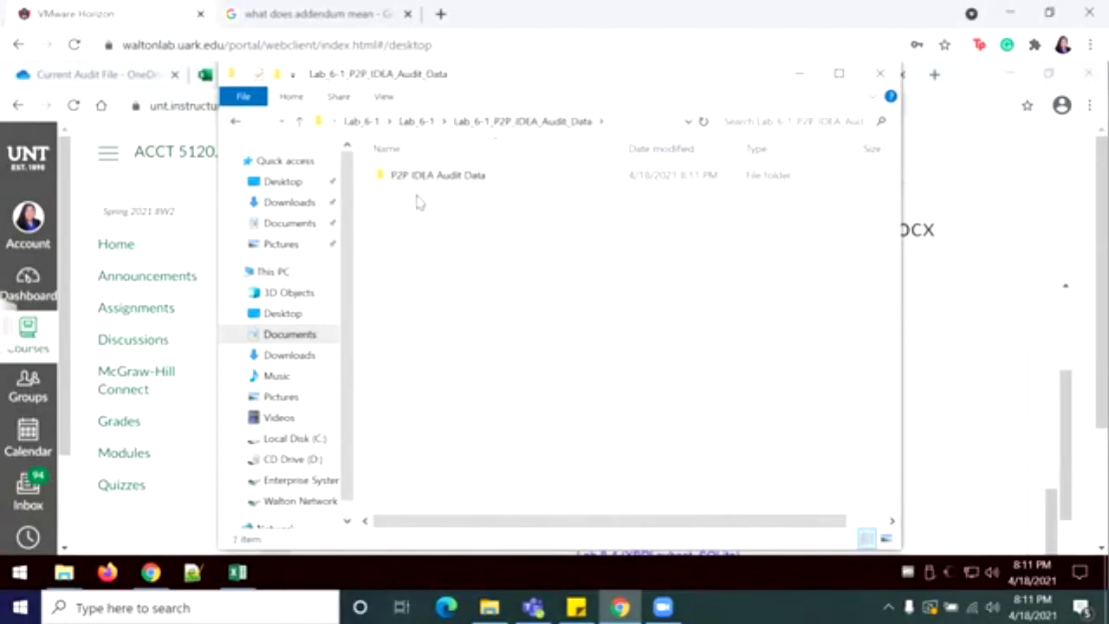
{"action": "double_click", "coordinate": [436, 177]}
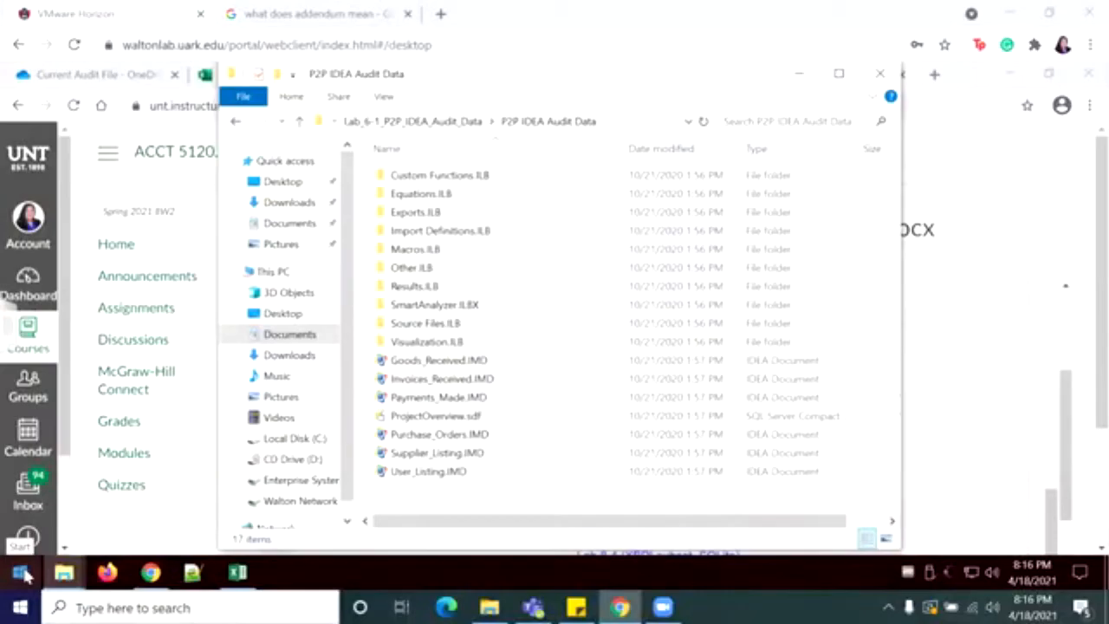
Launch CaseWare IDEA from the installed applications and dismiss the notice about a running instance
{"action": "left_click", "coordinate": [23, 573]}
{"action": "key", "text": "Down"}
{"action": "key", "text": "Down"}
{"action": "key", "text": "Down"}
{"action": "key", "text": "Down"}
{"action": "key", "text": "Down"}
{"action": "key", "text": "Down"}
{"action": "key", "text": "Down"}
{"action": "key", "text": "Down"}
{"action": "key", "text": "Down"}
{"action": "key", "text": "Down"}
{"action": "key", "text": "Down"}
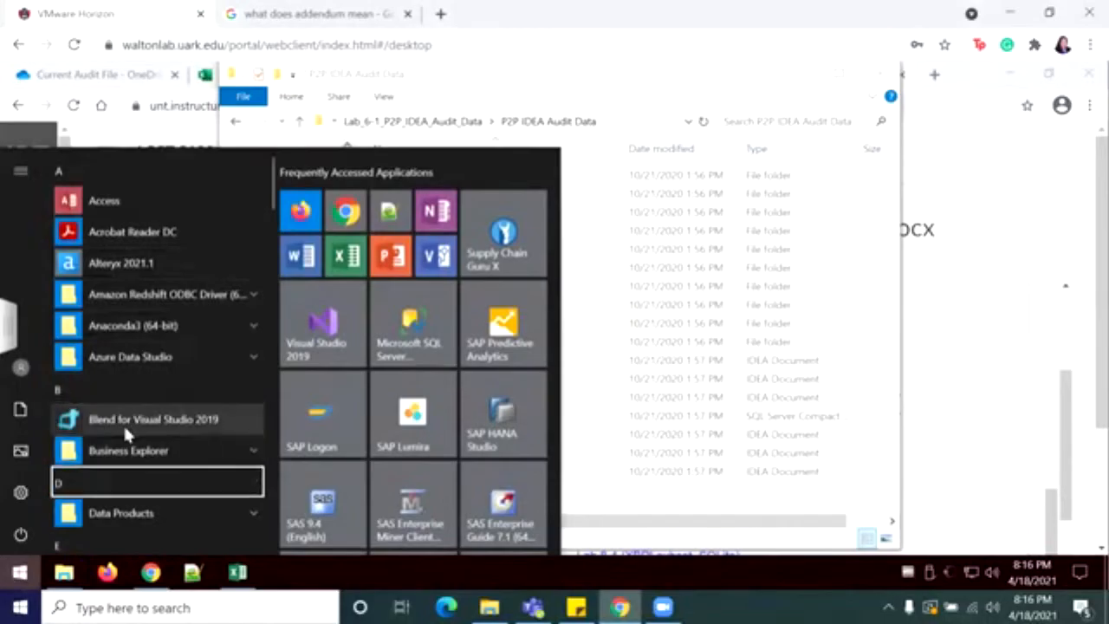
{"action": "key", "text": "Down"}
{"action": "key", "text": "Down"}
{"action": "key", "text": "Down"}
{"action": "key", "text": "Down"}
{"action": "key", "text": "Down"}
{"action": "key", "text": "Down"}
{"action": "key", "text": "Down"}
{"action": "key", "text": "Down"}
{"action": "key", "text": "Down"}
{"action": "key", "text": "Down"}
{"action": "key", "text": "Down"}
{"action": "key", "text": "Down"}
{"action": "key", "text": "Down"}
{"action": "key", "text": "Down"}
{"action": "key", "text": "Down"}
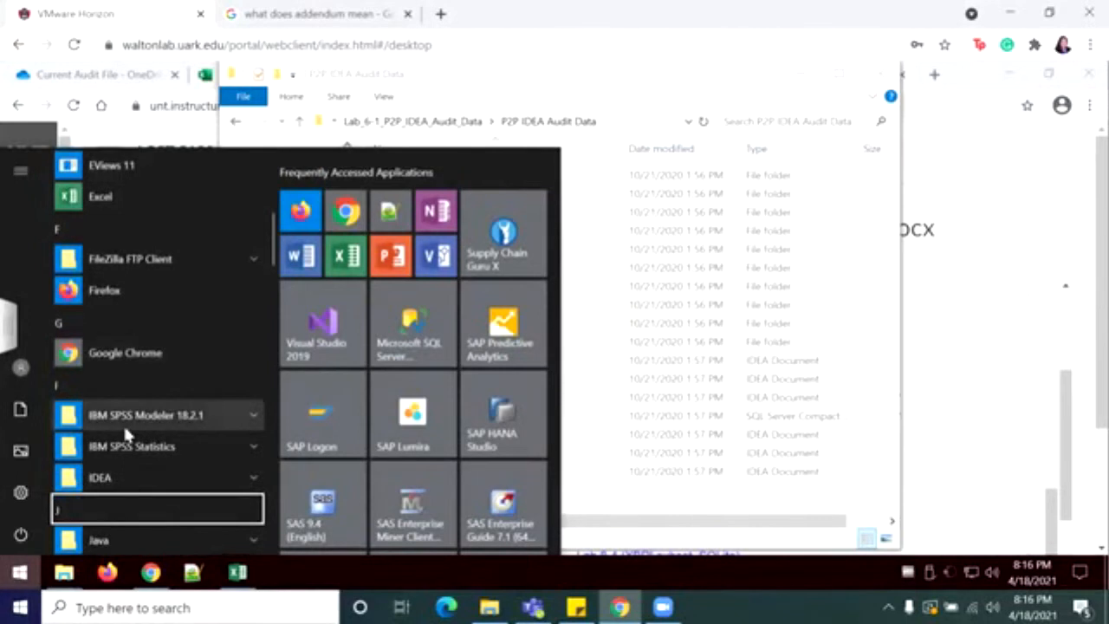
{"action": "left_click", "coordinate": [250, 478]}
{"action": "left_click", "coordinate": [189, 527]}
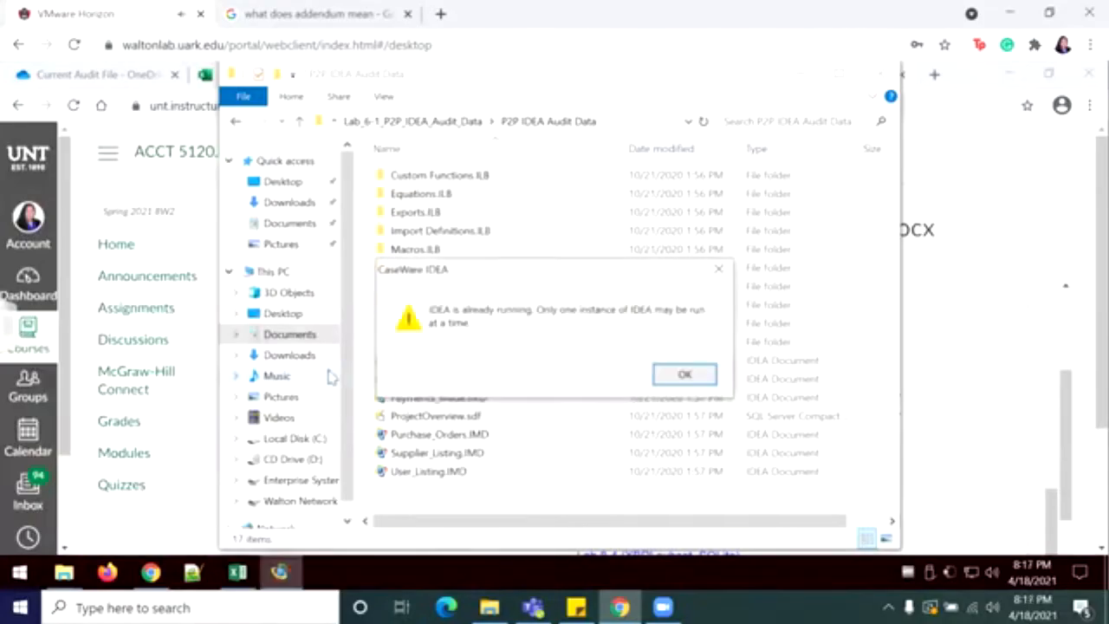
{"action": "left_click", "coordinate": [684, 375]}
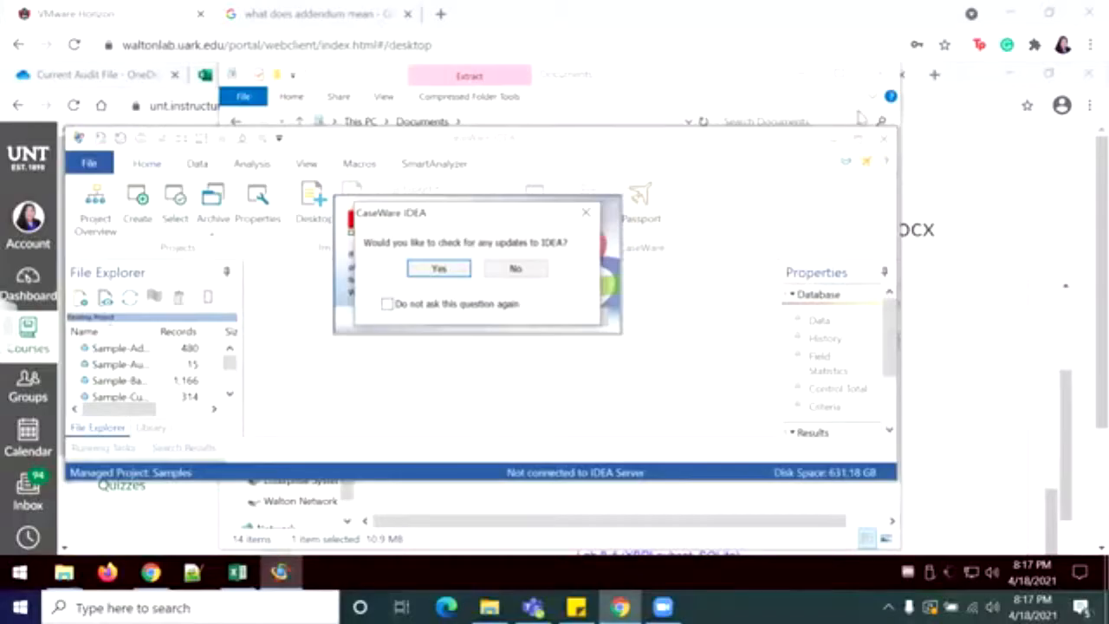
Skip IDEA's update check and What's New introduction, and maximize its window
{"action": "left_click", "coordinate": [508, 270]}
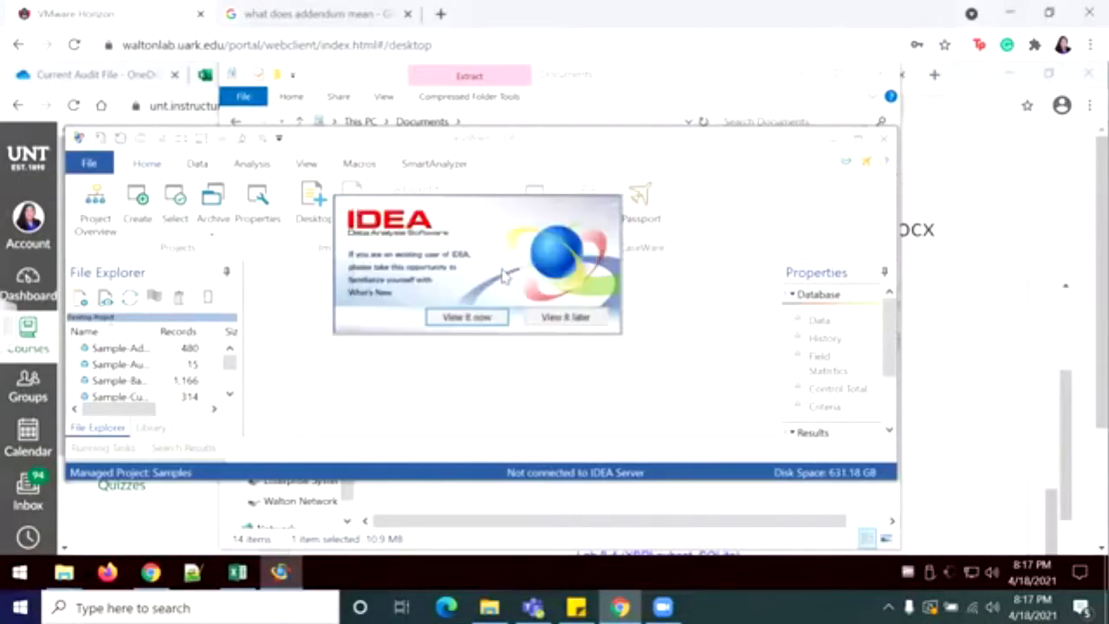
{"action": "left_click", "coordinate": [565, 317]}
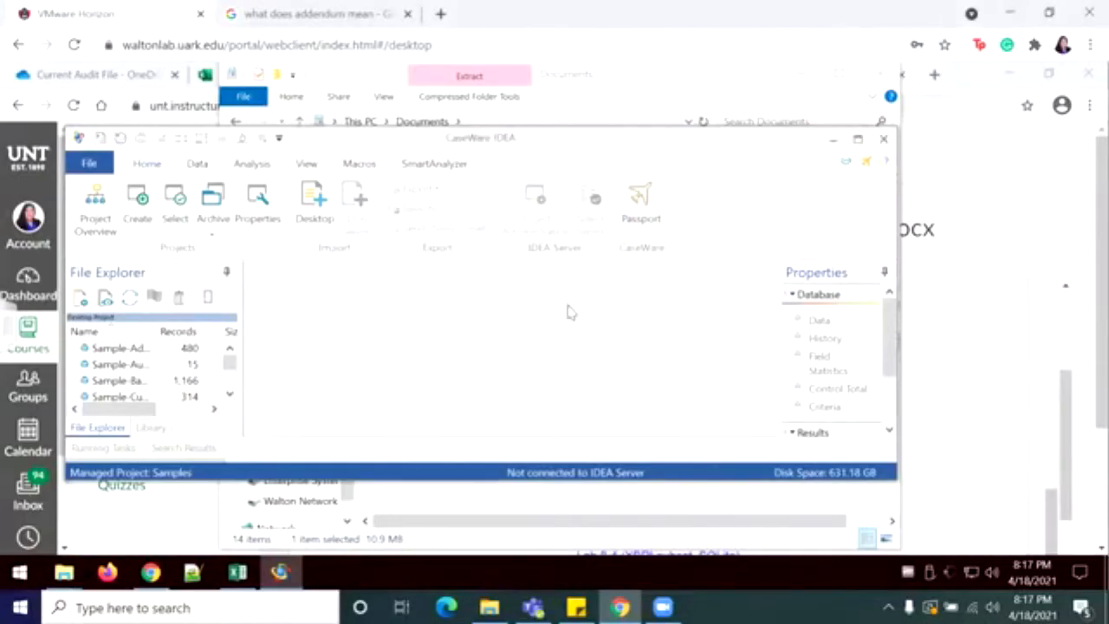
{"action": "left_click", "coordinate": [857, 141]}
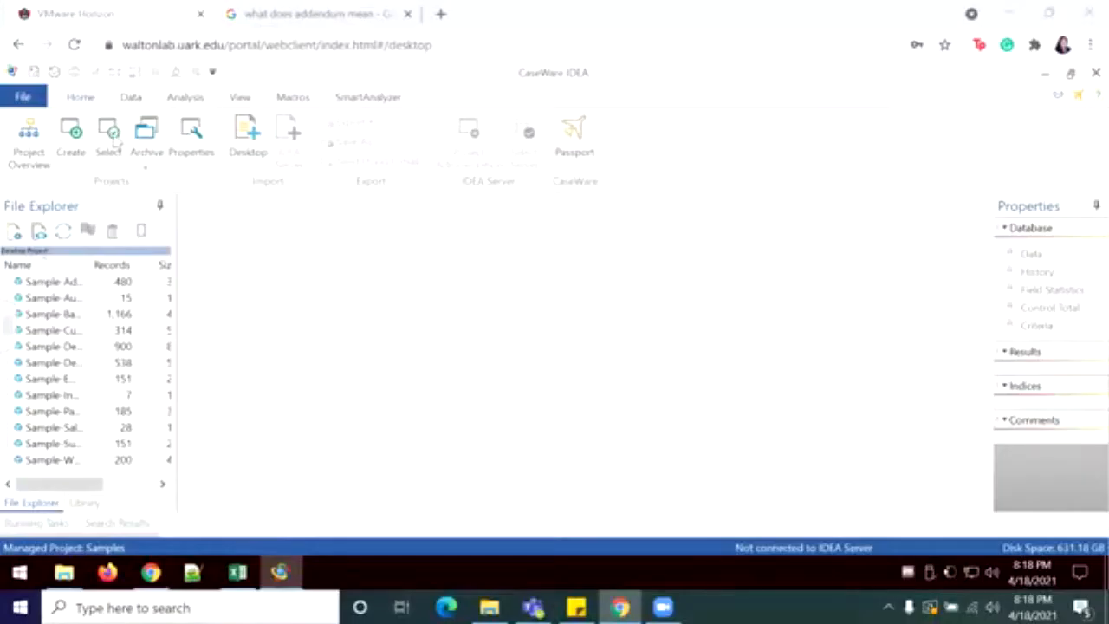
Select Lab_6-1_P2P_IDEA_Audit_Data under Documents, Lab_6-1, Lab_6-1 as the external project and expand its P2P IDEA group
{"action": "left_click", "coordinate": [109, 139]}
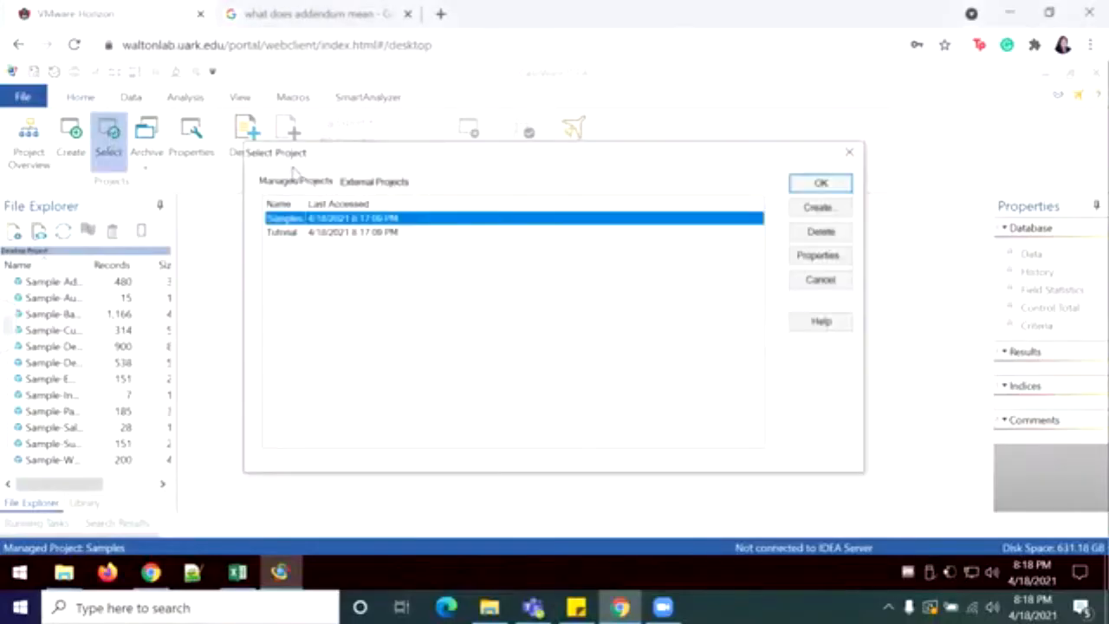
{"action": "left_click", "coordinate": [364, 182]}
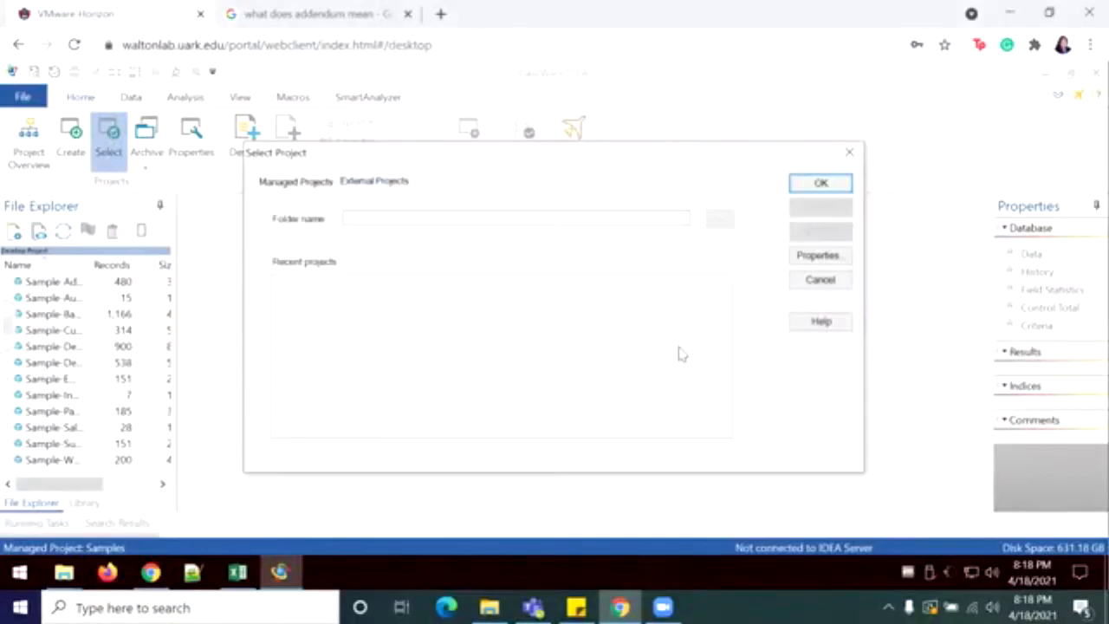
{"action": "left_click", "coordinate": [720, 220]}
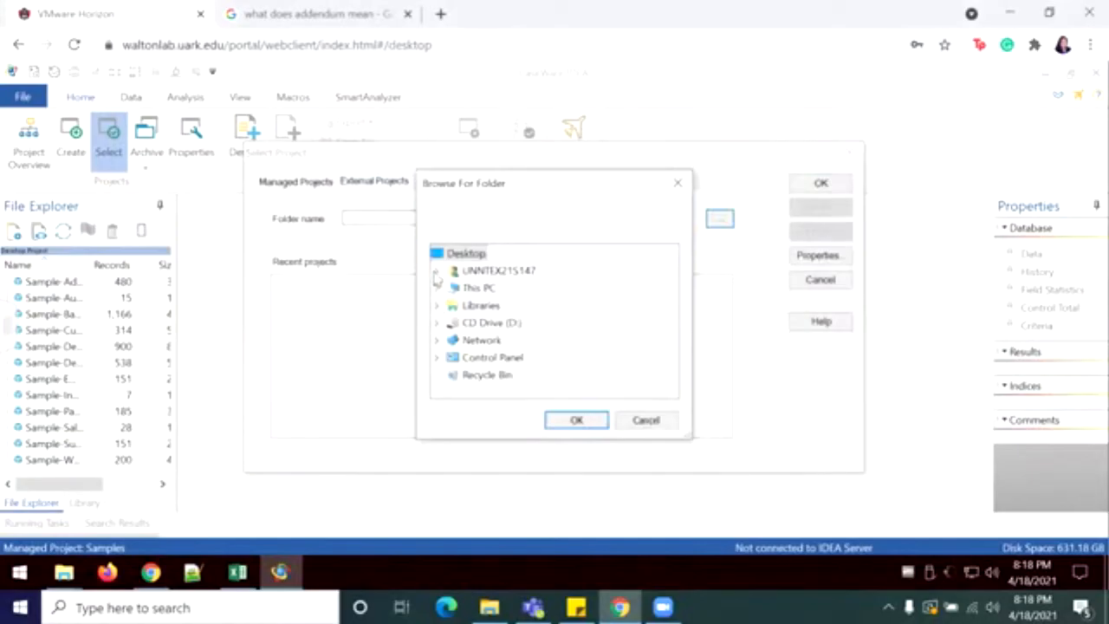
{"action": "left_click", "coordinate": [436, 272]}
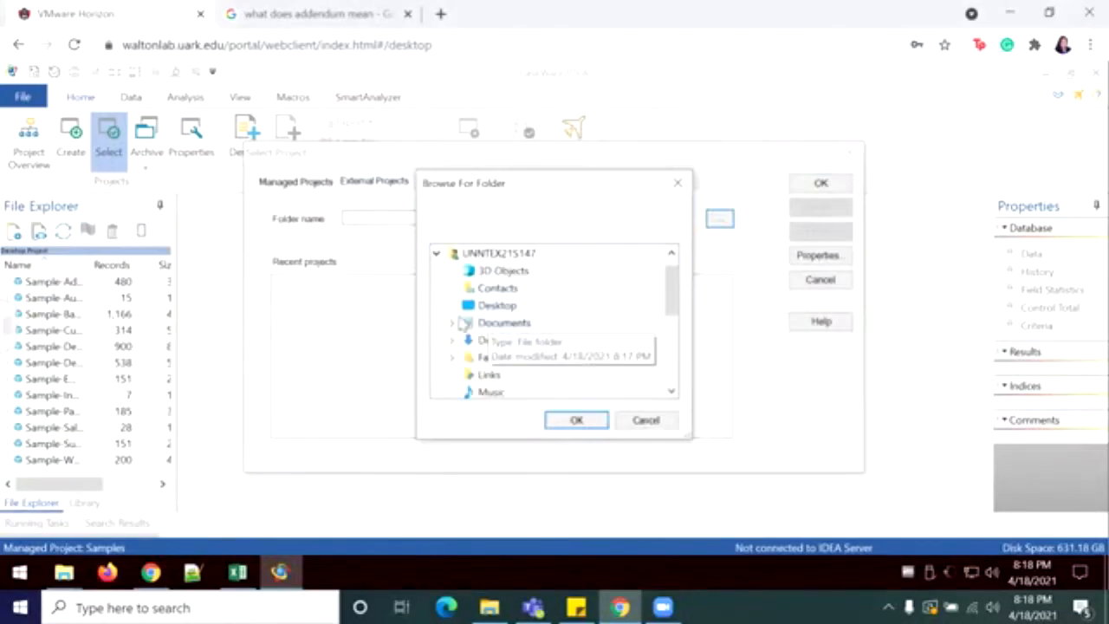
{"action": "double_click", "coordinate": [481, 323]}
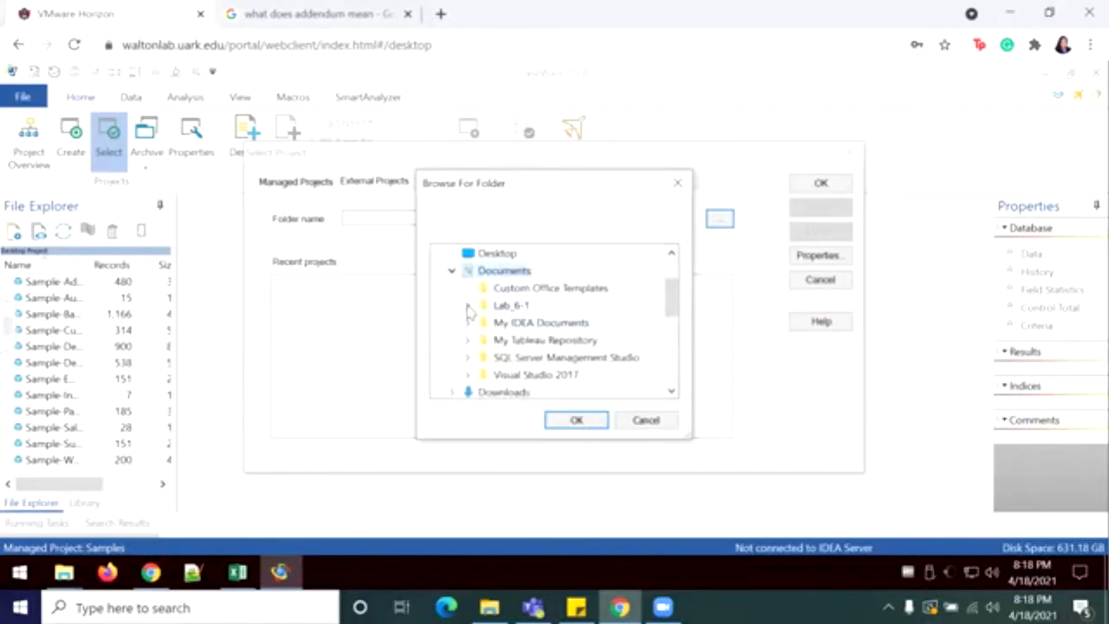
{"action": "left_click", "coordinate": [468, 305]}
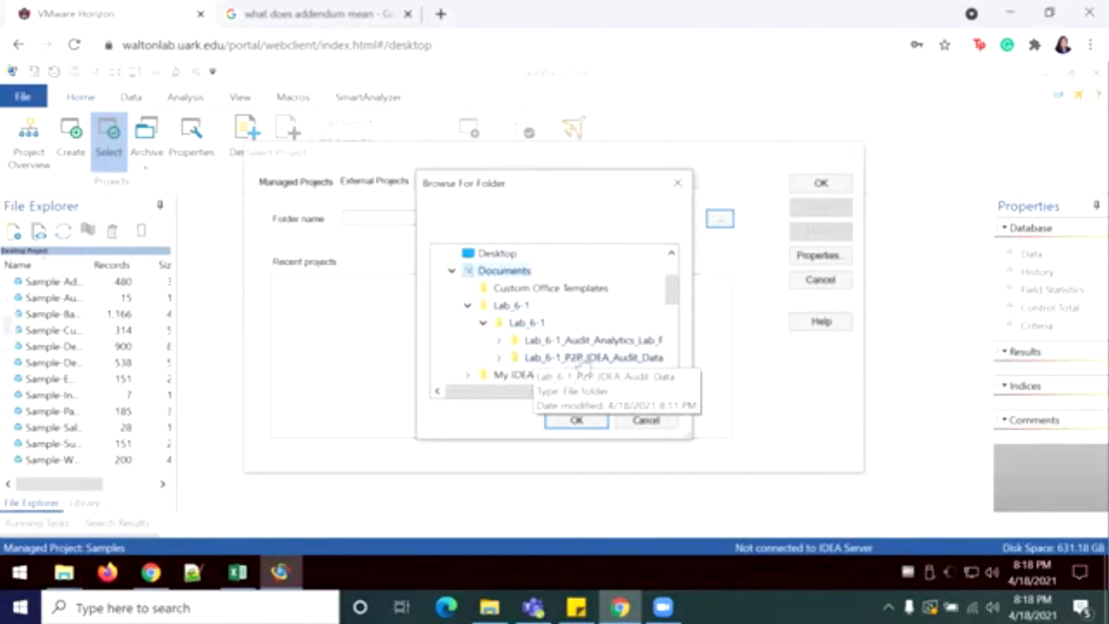
{"action": "double_click", "coordinate": [598, 359]}
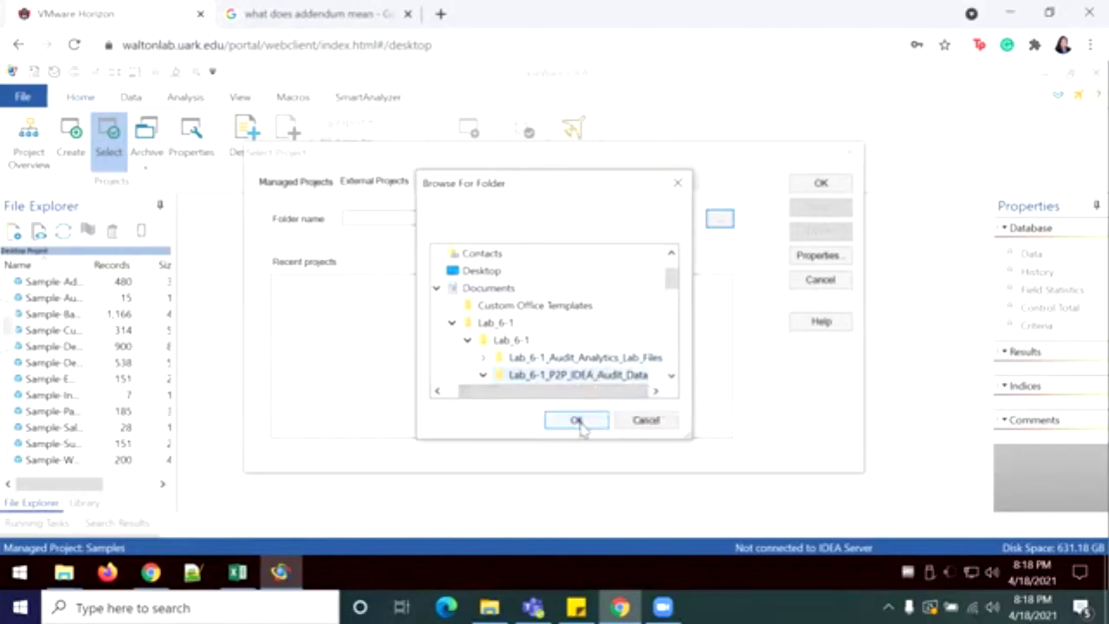
{"action": "left_click", "coordinate": [577, 421]}
{"action": "left_click", "coordinate": [818, 185]}
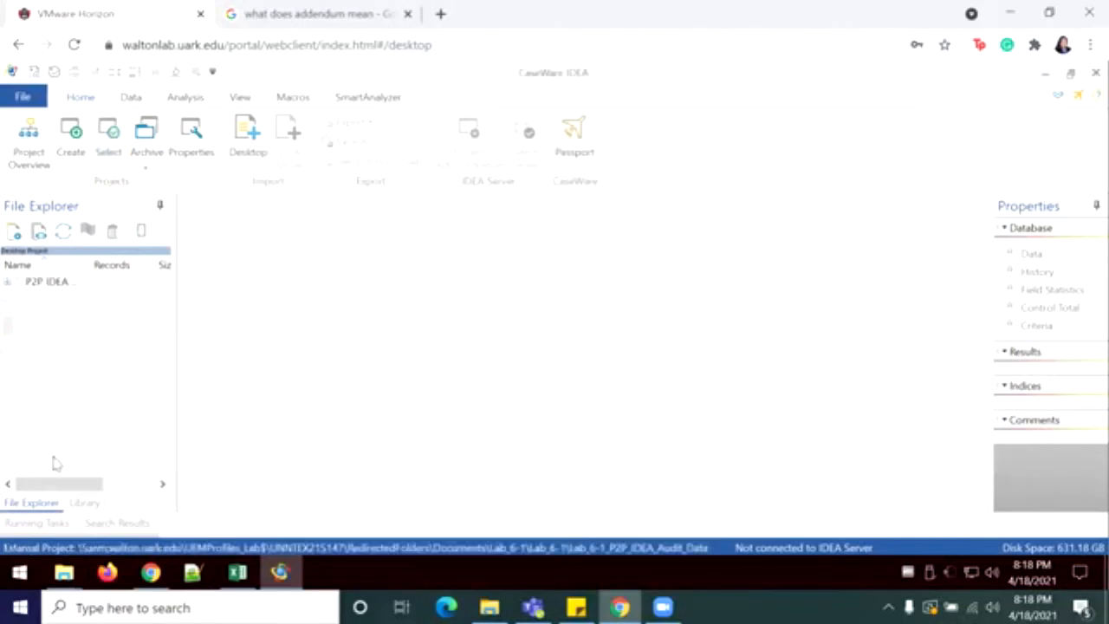
{"action": "left_click", "coordinate": [9, 286]}
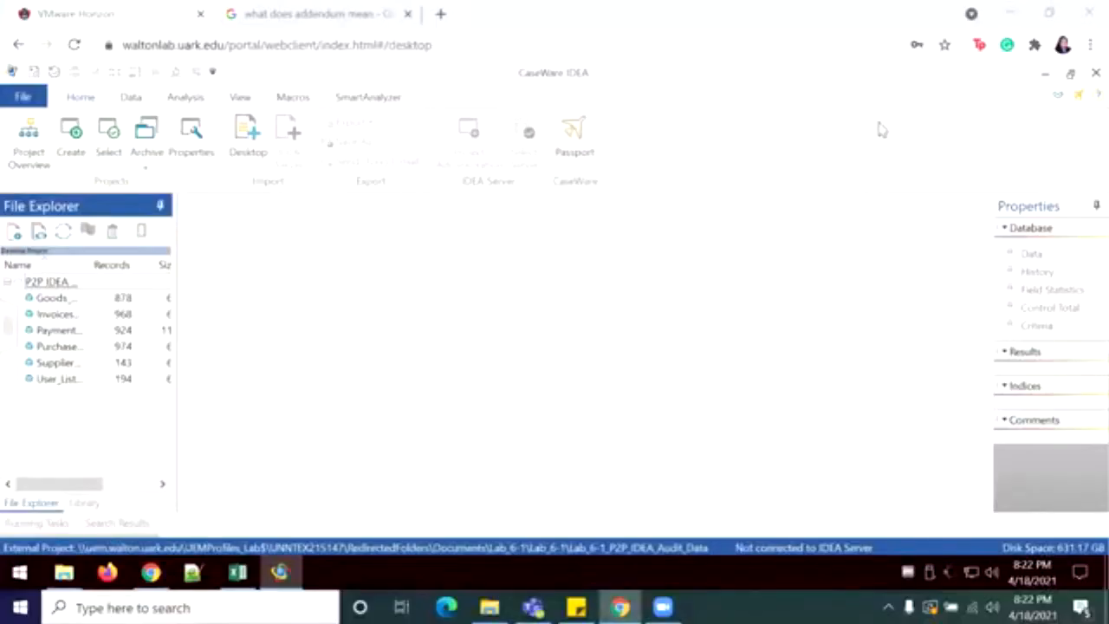
Minimize IDEA, close the Documents folder window and switch to the User-Supplier Match workbook in Excel for the web
{"action": "left_click", "coordinate": [1045, 80]}
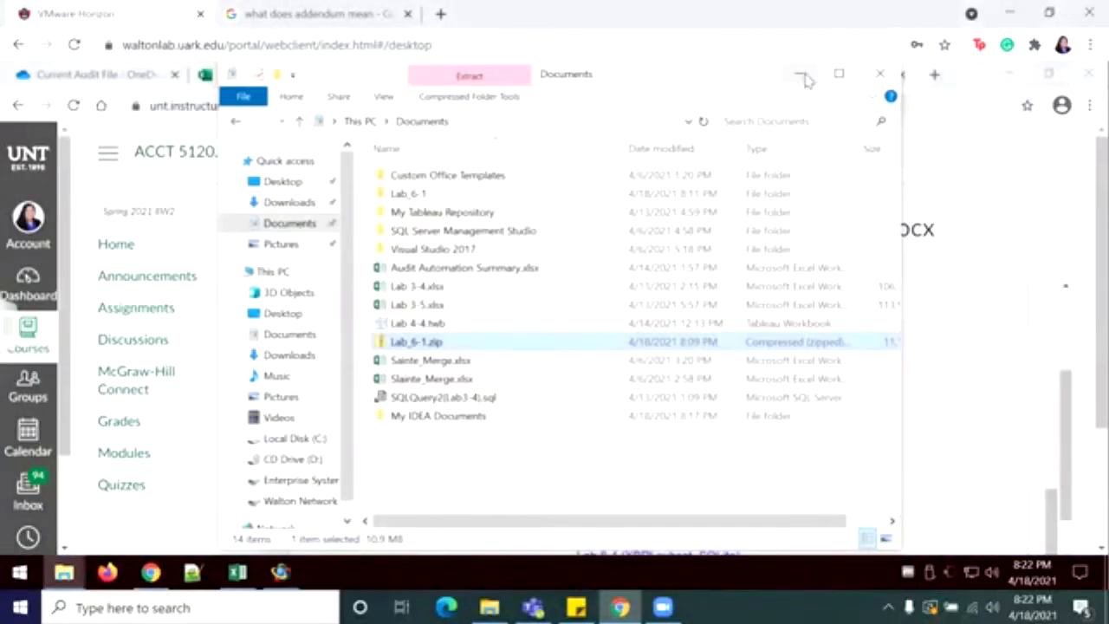
{"action": "left_click", "coordinate": [879, 74]}
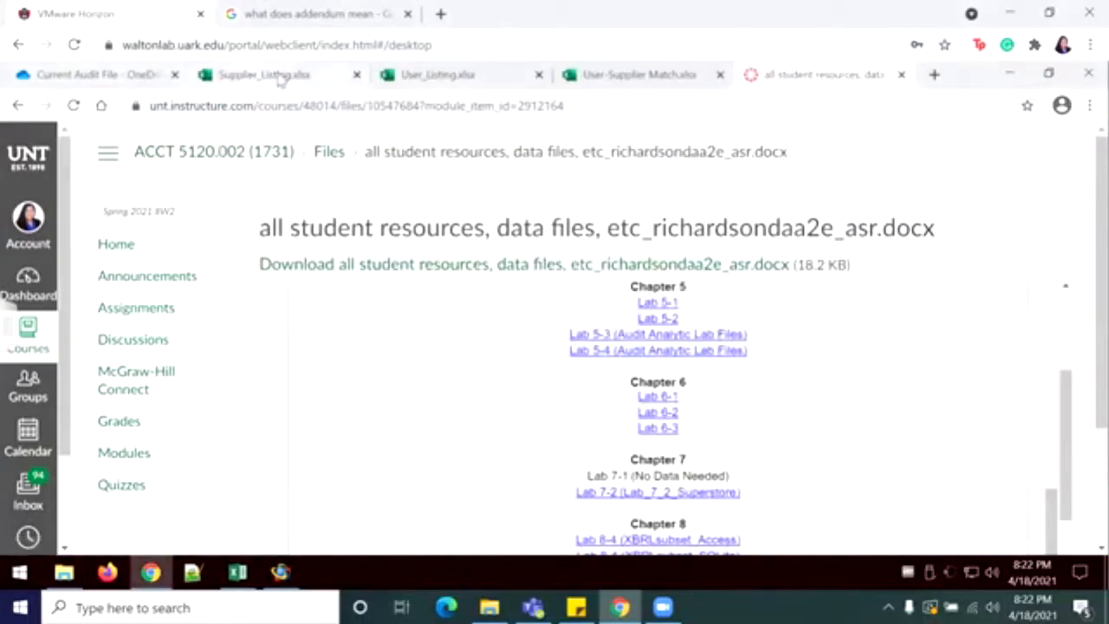
{"action": "left_click", "coordinate": [605, 80]}
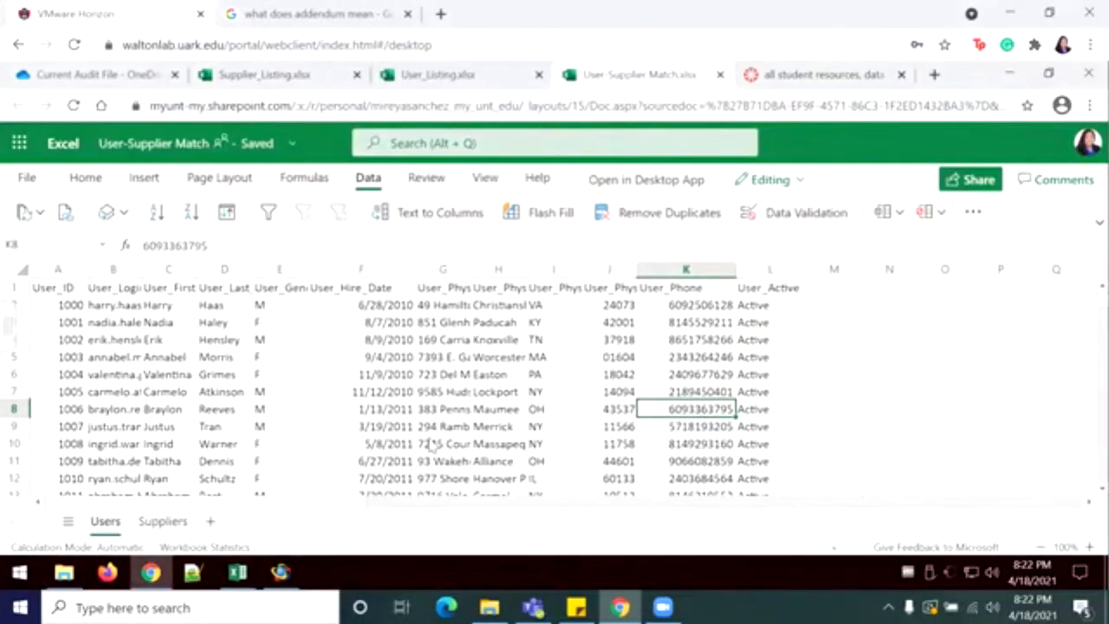
Select the whole user data range on the Users sheet, starting from the User_ID header
{"action": "left_click", "coordinate": [430, 444]}
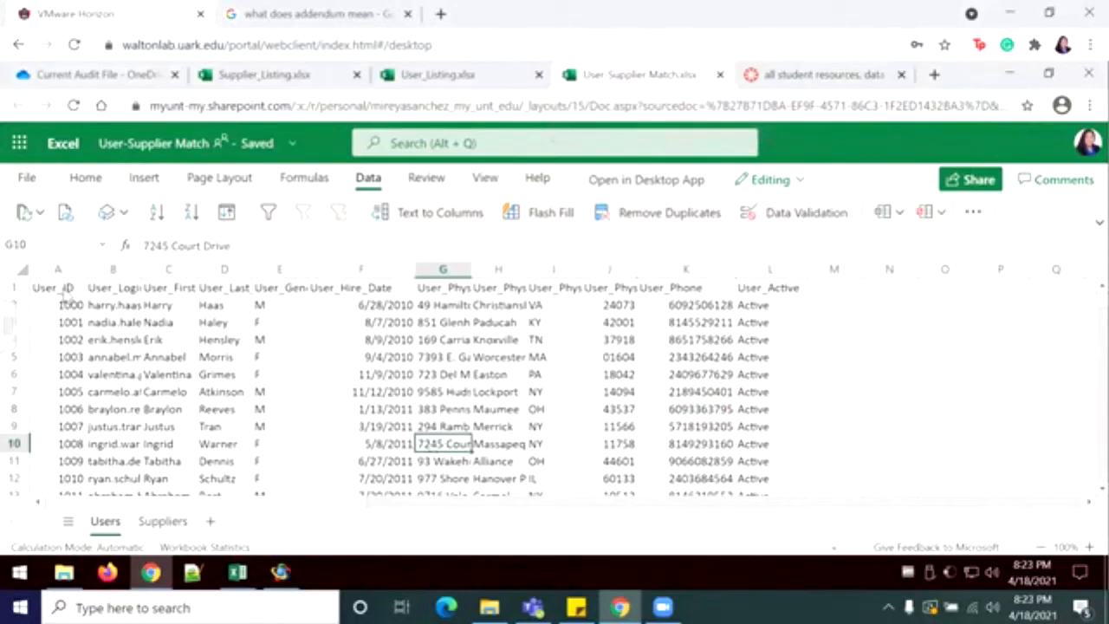
{"action": "left_click", "coordinate": [61, 289]}
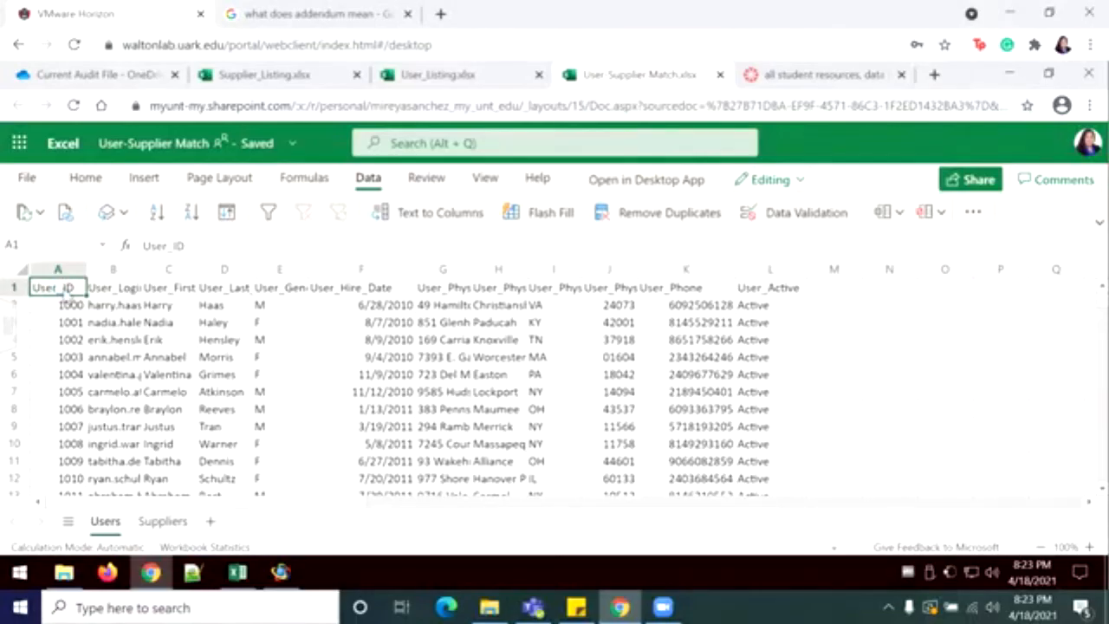
{"action": "key", "text": "ctrl+shift+Down"}
{"action": "key", "text": "ctrl+shift+Right"}
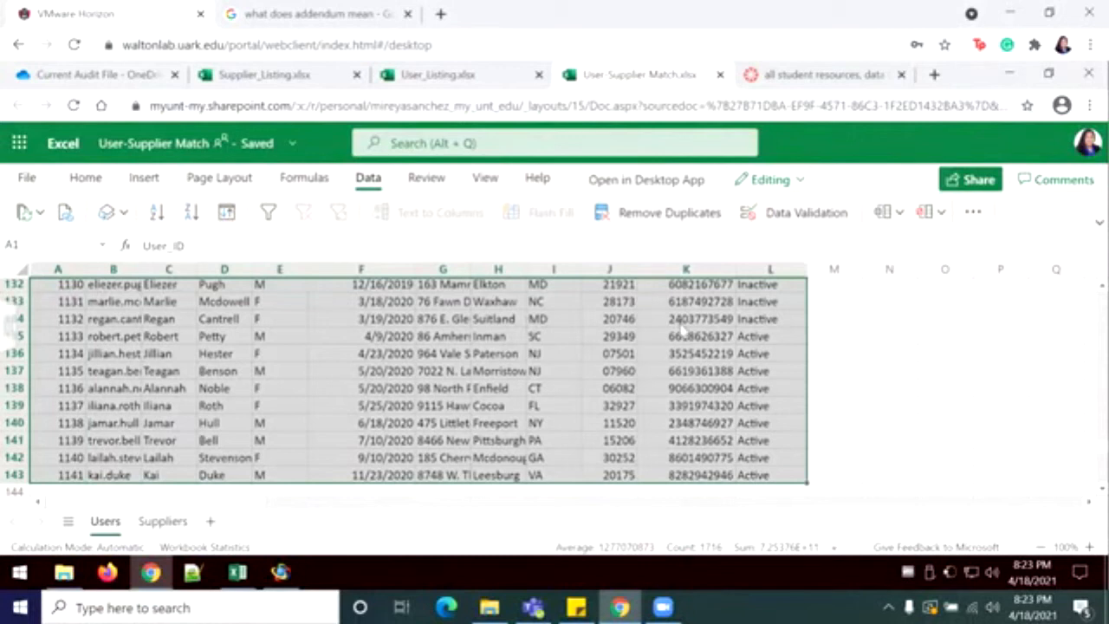
{"action": "left_click", "coordinate": [86, 179]}
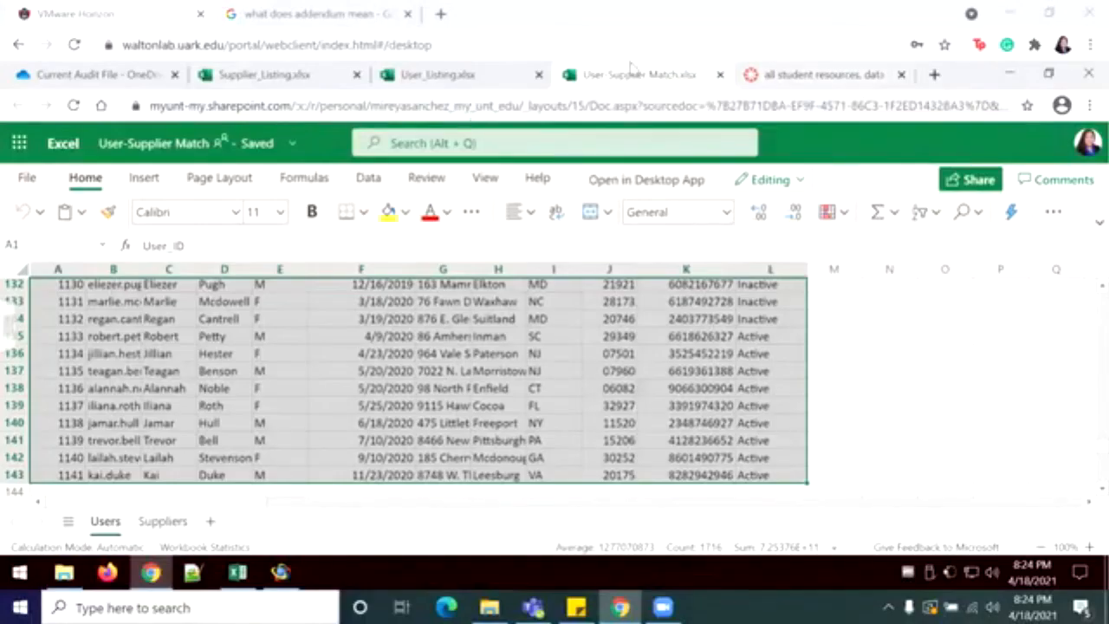
In desktop Excel, format the Users sheet range A1:L143 as a table with headers in the first green Medium style
{"action": "left_click", "coordinate": [241, 574]}
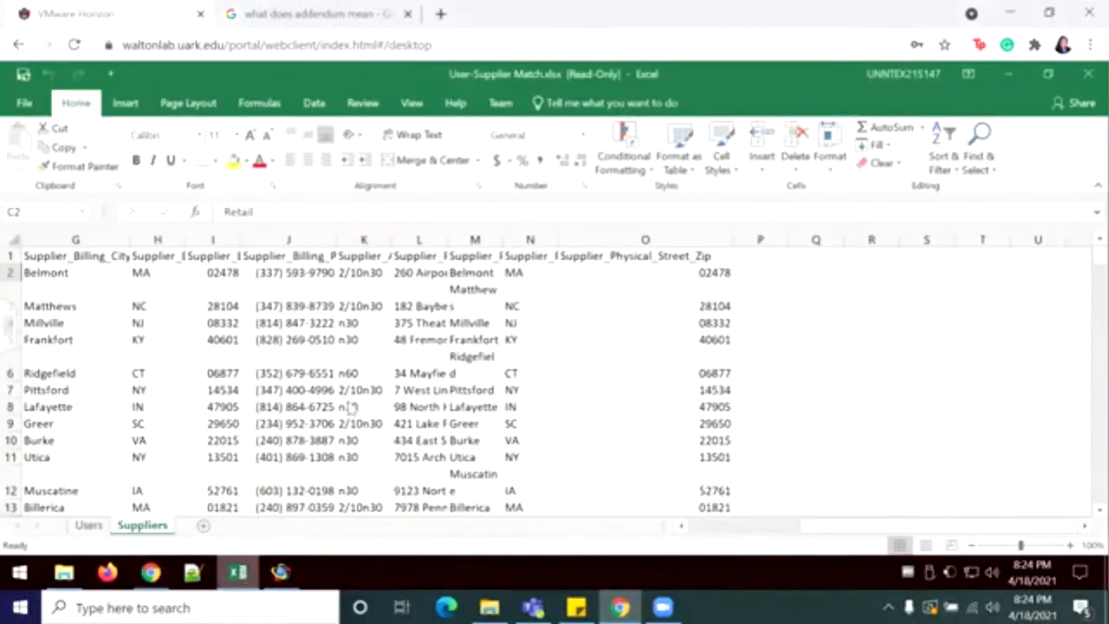
{"action": "left_click", "coordinate": [440, 363]}
{"action": "left_click", "coordinate": [89, 525]}
{"action": "left_click", "coordinate": [59, 255]}
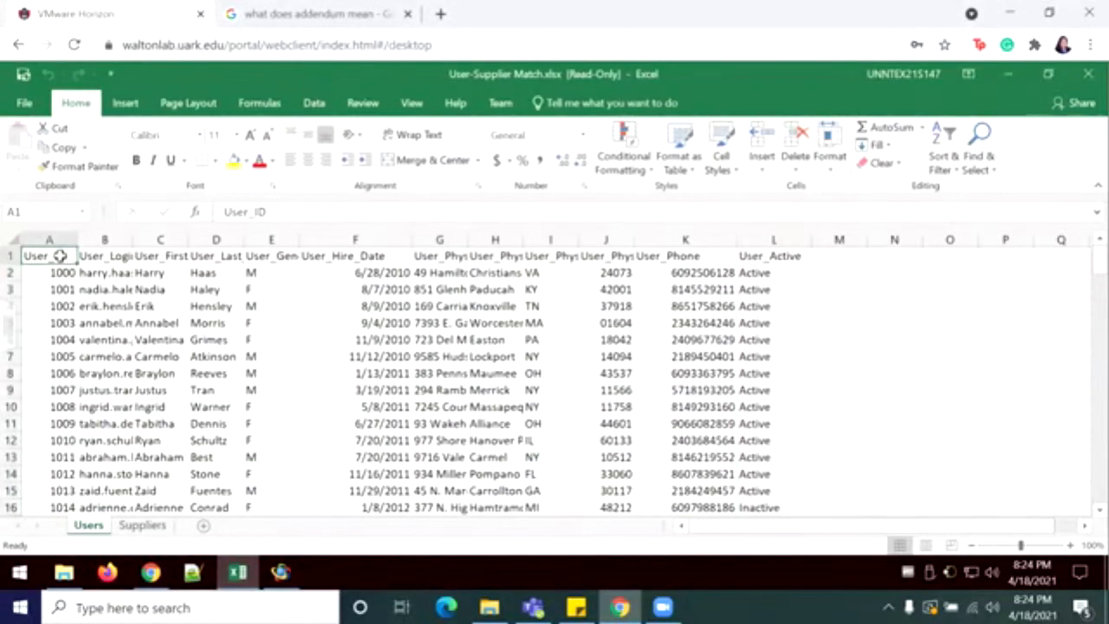
{"action": "key", "text": "ctrl+shift+End"}
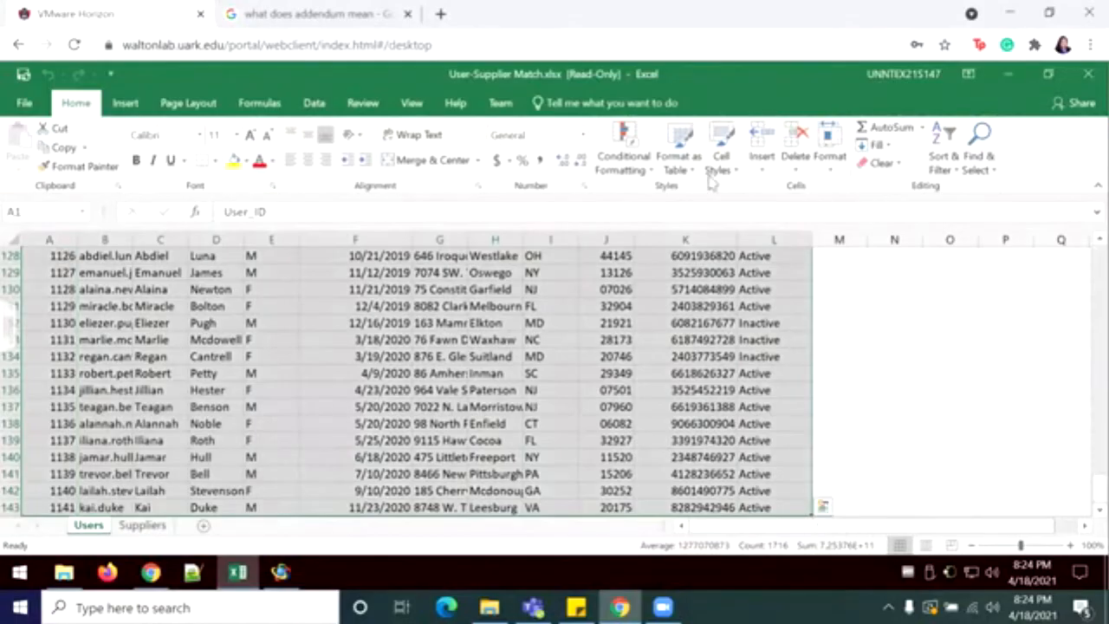
{"action": "left_click", "coordinate": [676, 160]}
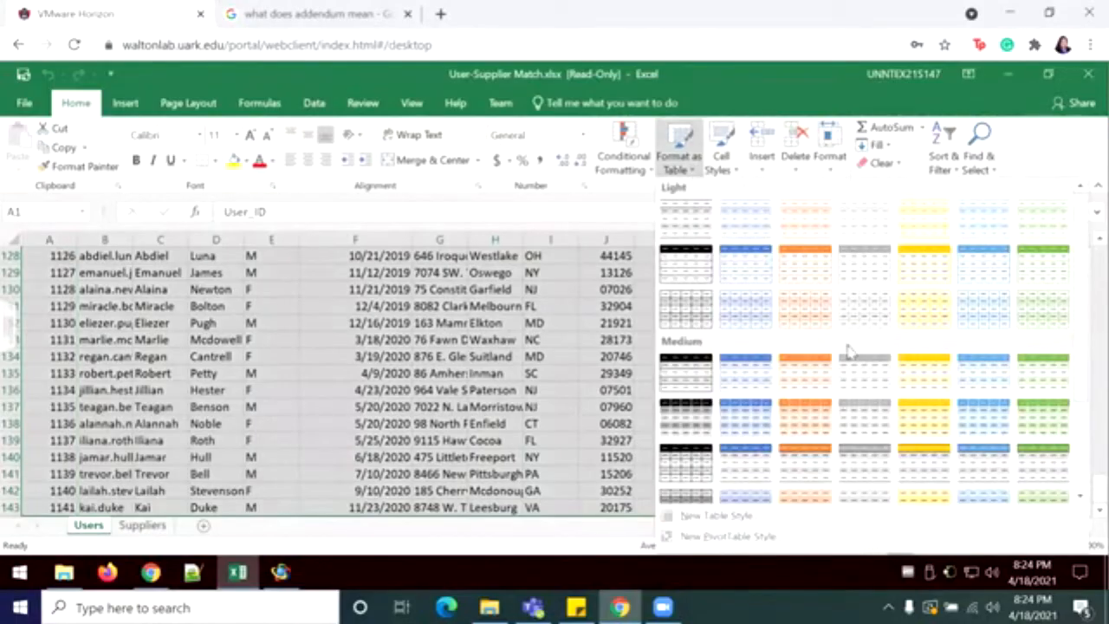
{"action": "left_click", "coordinate": [1031, 390]}
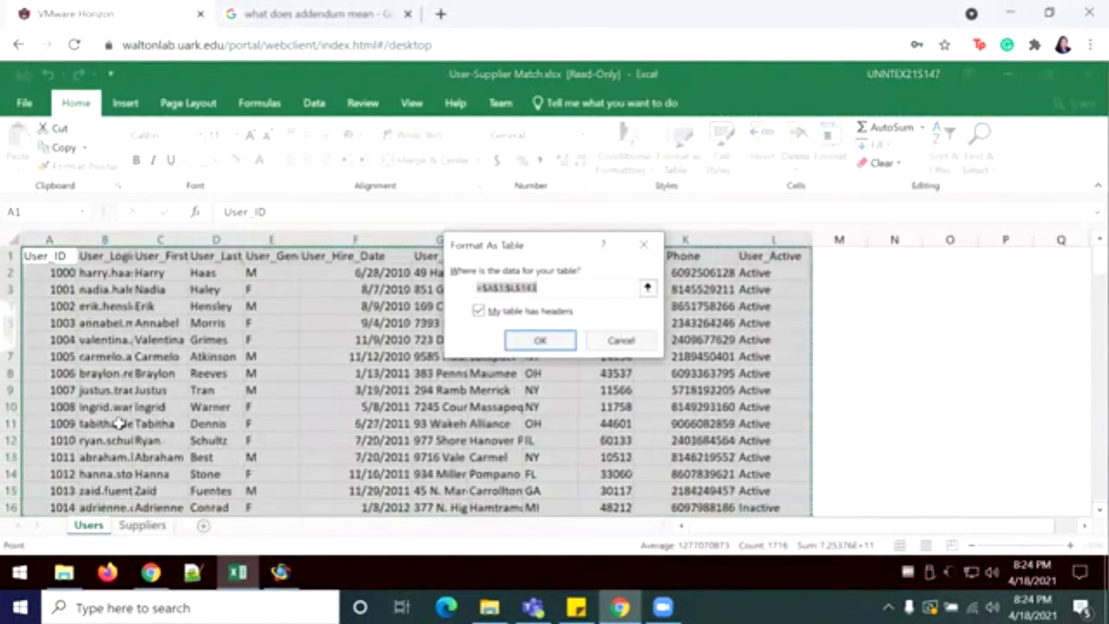
{"action": "left_click", "coordinate": [528, 342]}
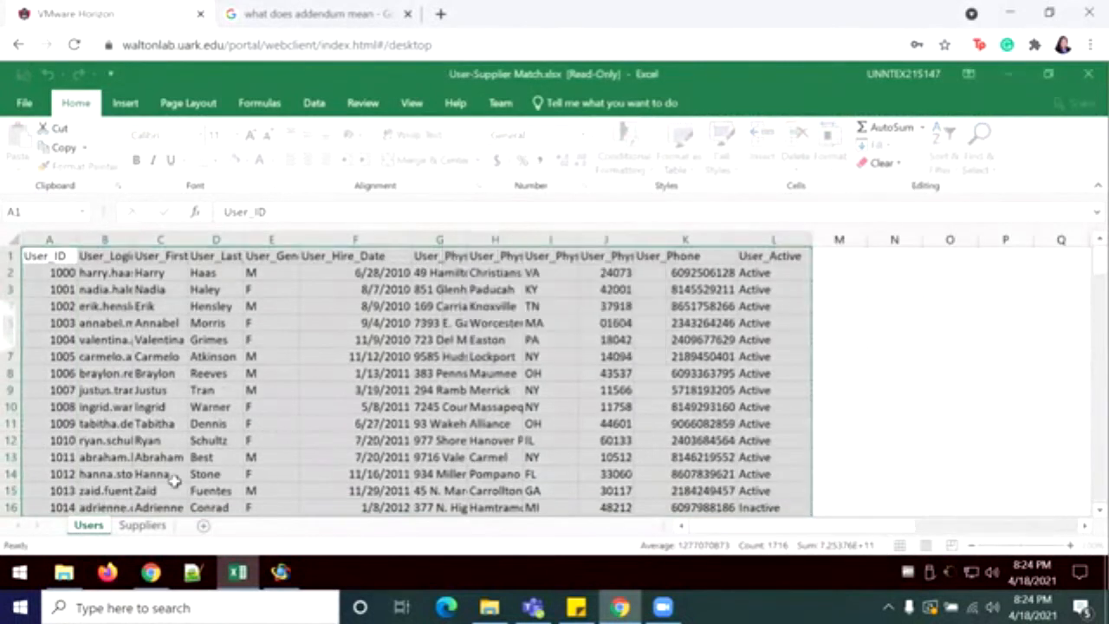
Format the Suppliers sheet range A1:O143 as a table with headers in the first green Medium style
{"action": "left_click", "coordinate": [138, 527]}
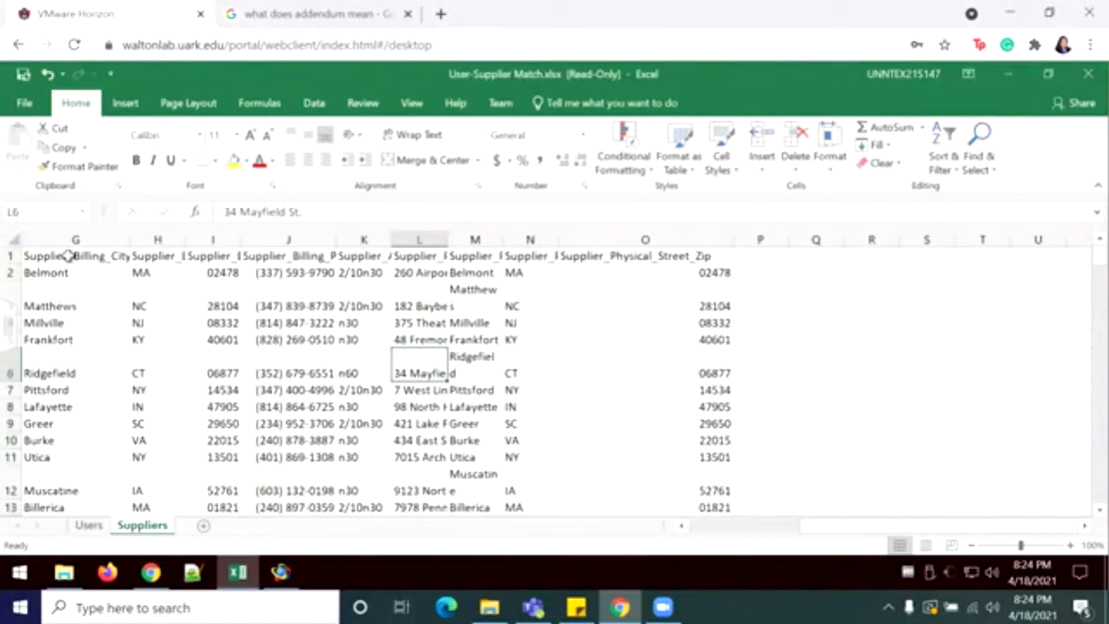
{"action": "left_click", "coordinate": [1100, 251]}
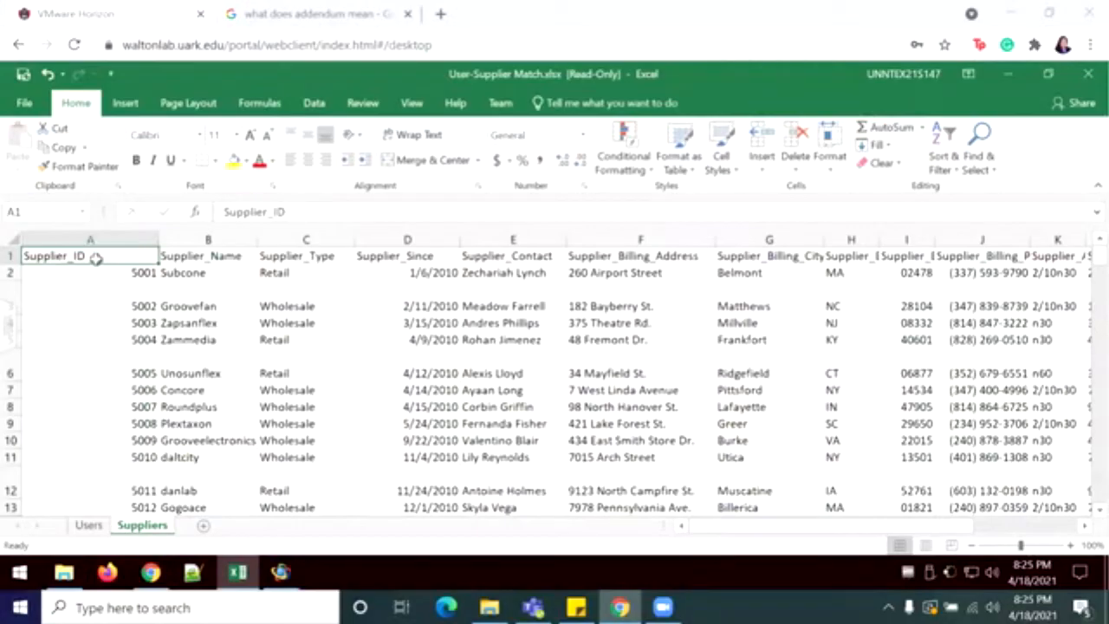
{"action": "left_click_drag", "start_coordinate": [96, 258], "coordinate": [299, 456]}
{"action": "left_click_drag", "start_coordinate": [587, 505], "coordinate": [883, 300]}
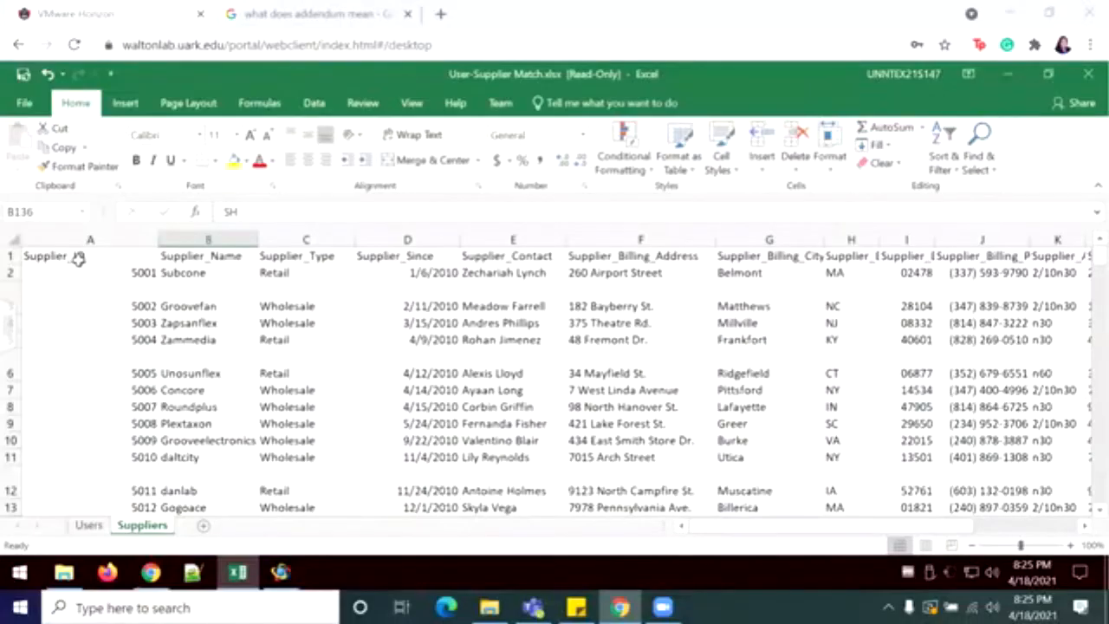
{"action": "left_click", "coordinate": [78, 258]}
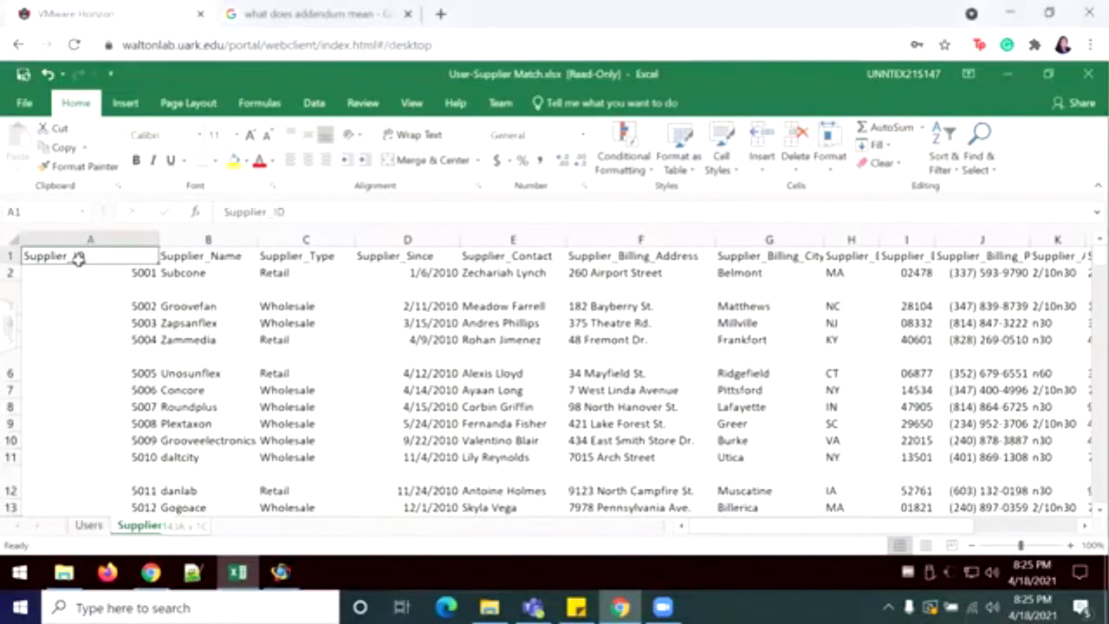
{"action": "key", "text": "ctrl+shift+Down"}
{"action": "key", "text": "ctrl+shift+Right"}
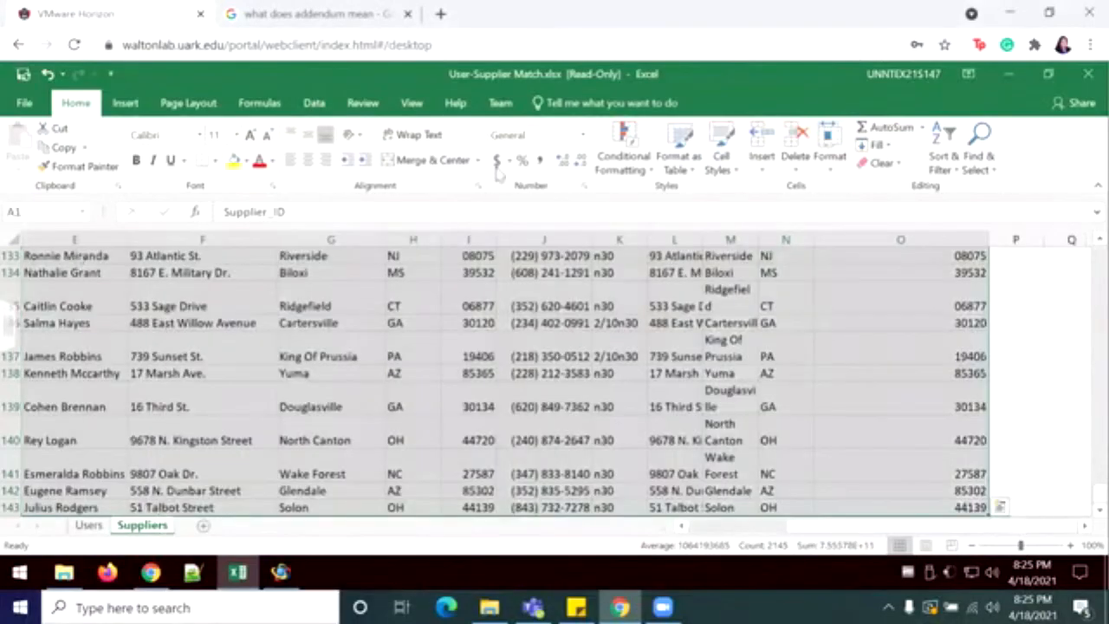
{"action": "left_click", "coordinate": [678, 157]}
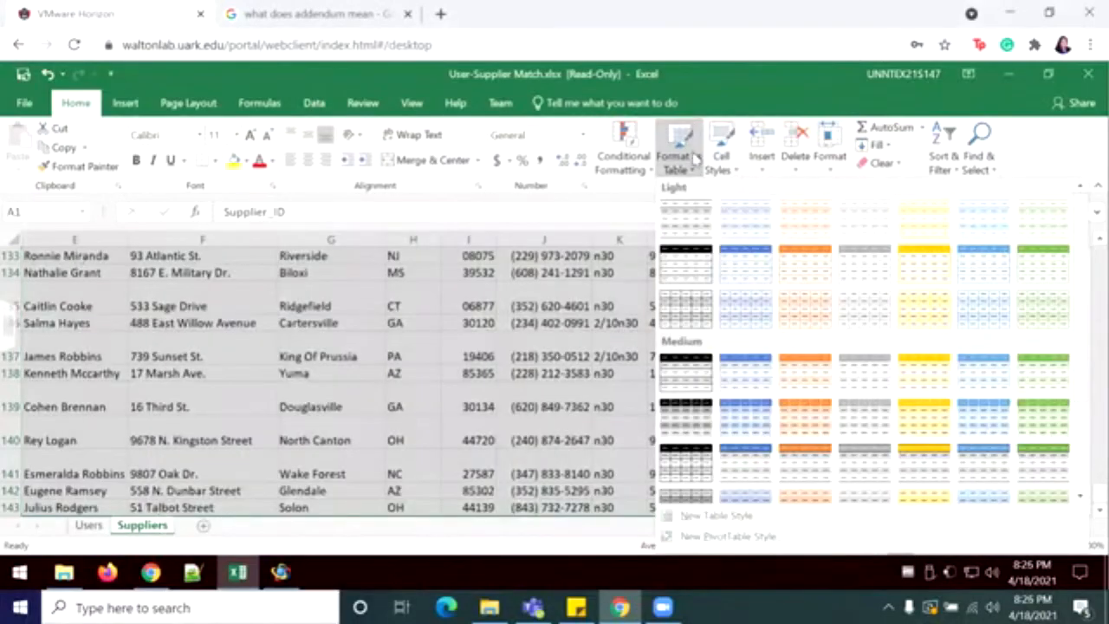
{"action": "left_click", "coordinate": [1039, 386]}
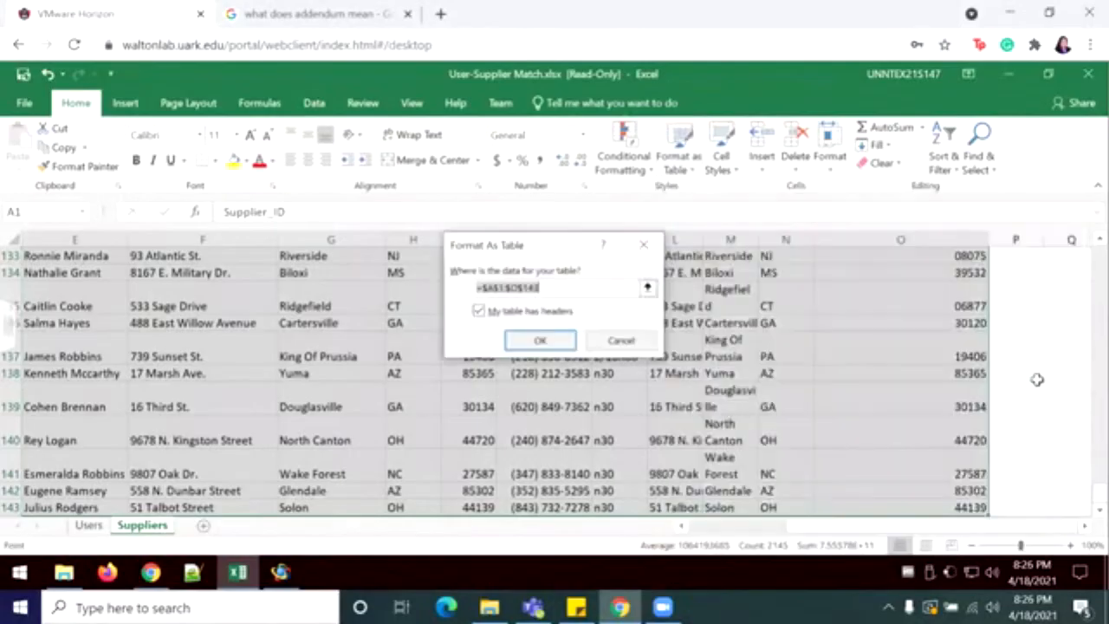
{"action": "left_click", "coordinate": [539, 342]}
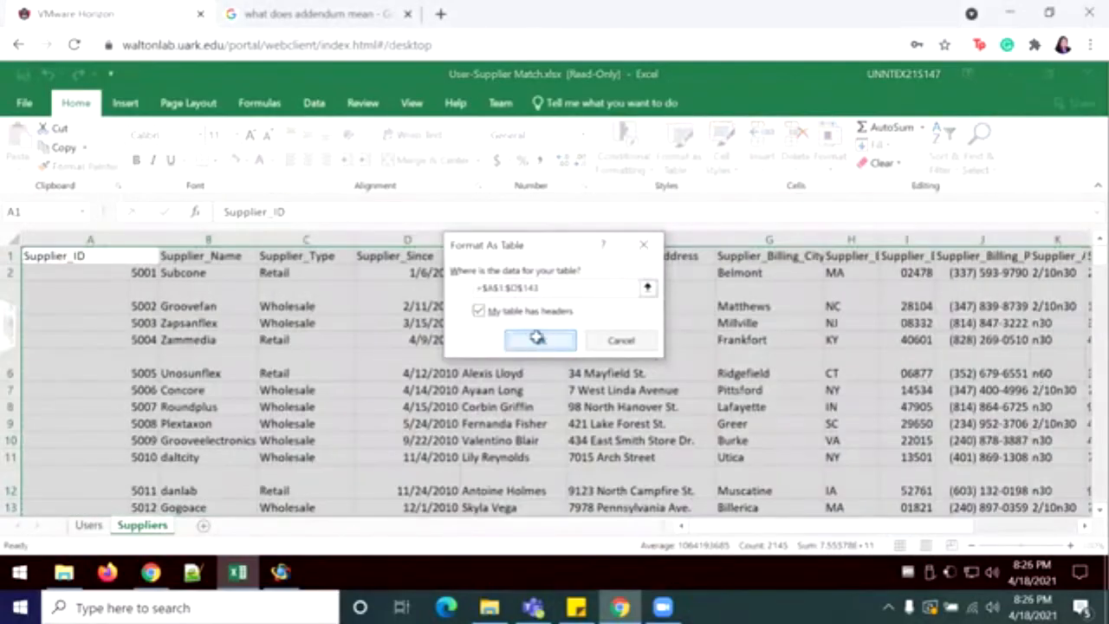
{"action": "left_click", "coordinate": [246, 359]}
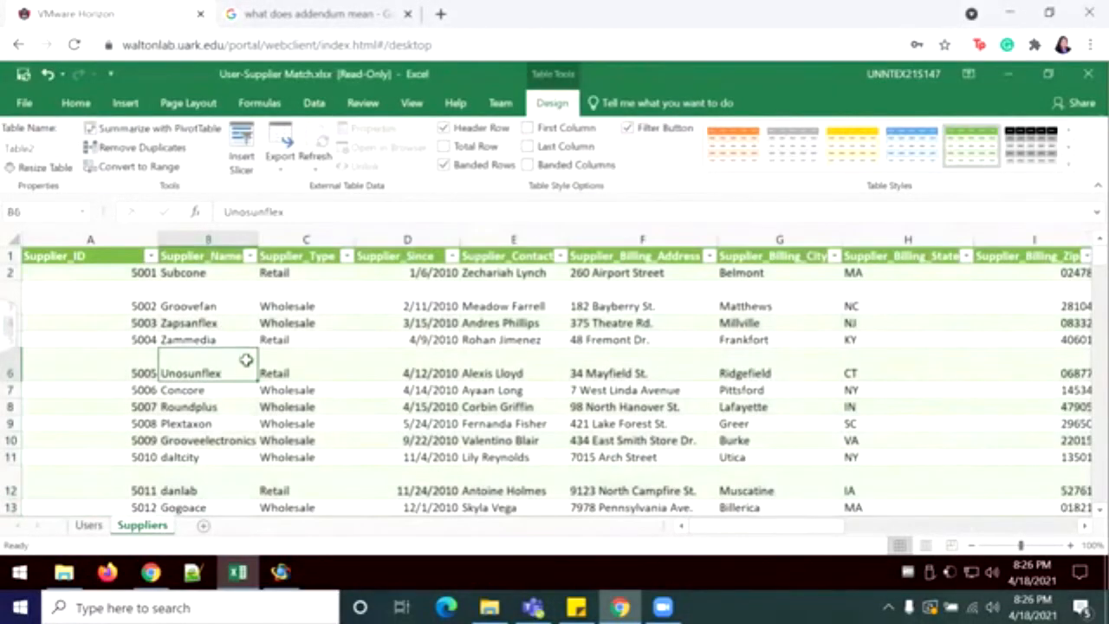
Filter the Suppliers table's Supplier_Physical_Street_Address1 column to entries containing "box" and go through the matching addresses
{"action": "left_click", "coordinate": [89, 525]}
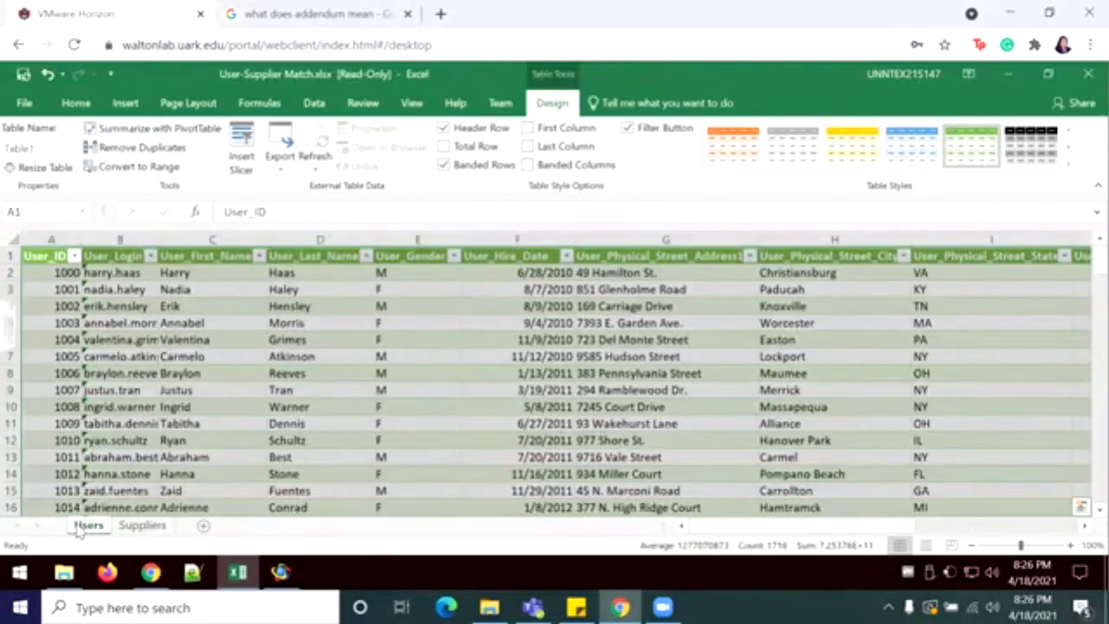
{"action": "left_click", "coordinate": [141, 526]}
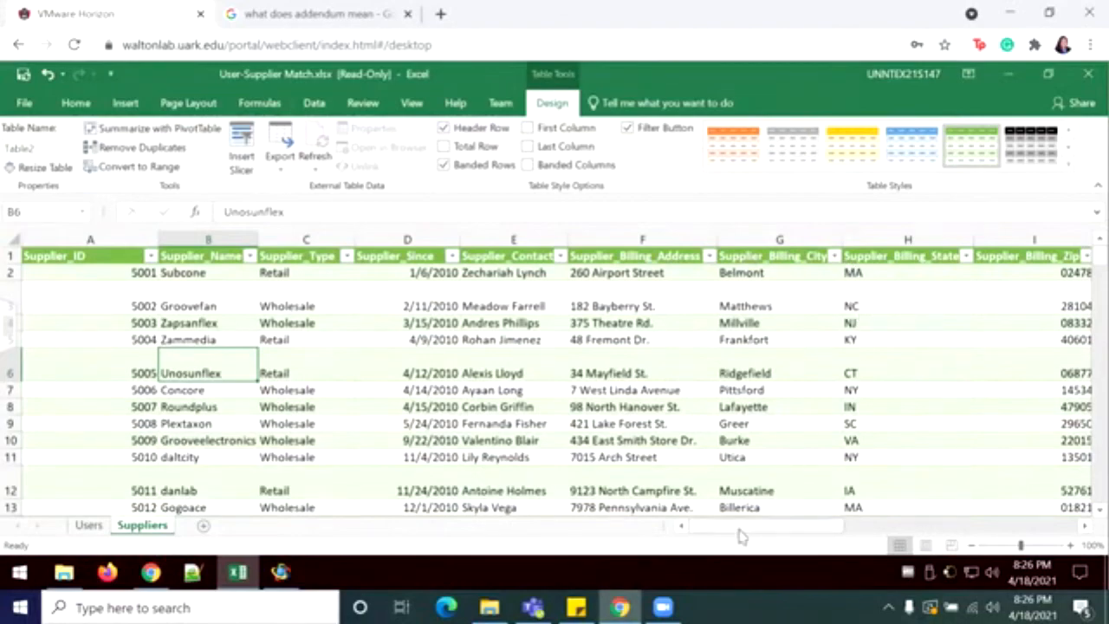
{"action": "left_click_drag", "start_coordinate": [730, 530], "coordinate": [940, 573]}
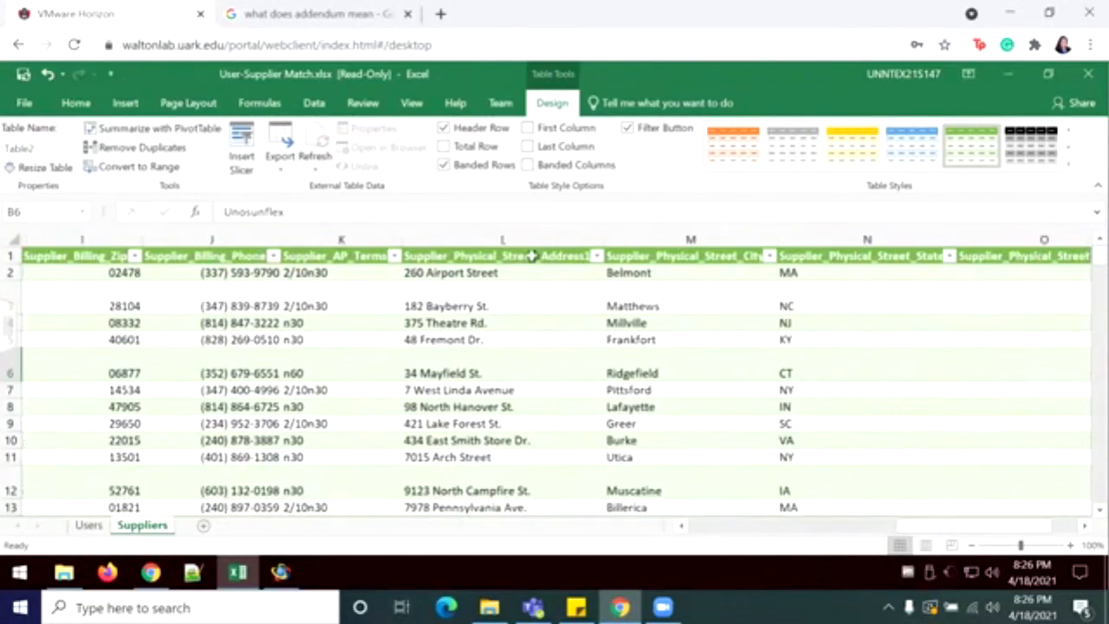
{"action": "left_click", "coordinate": [596, 257]}
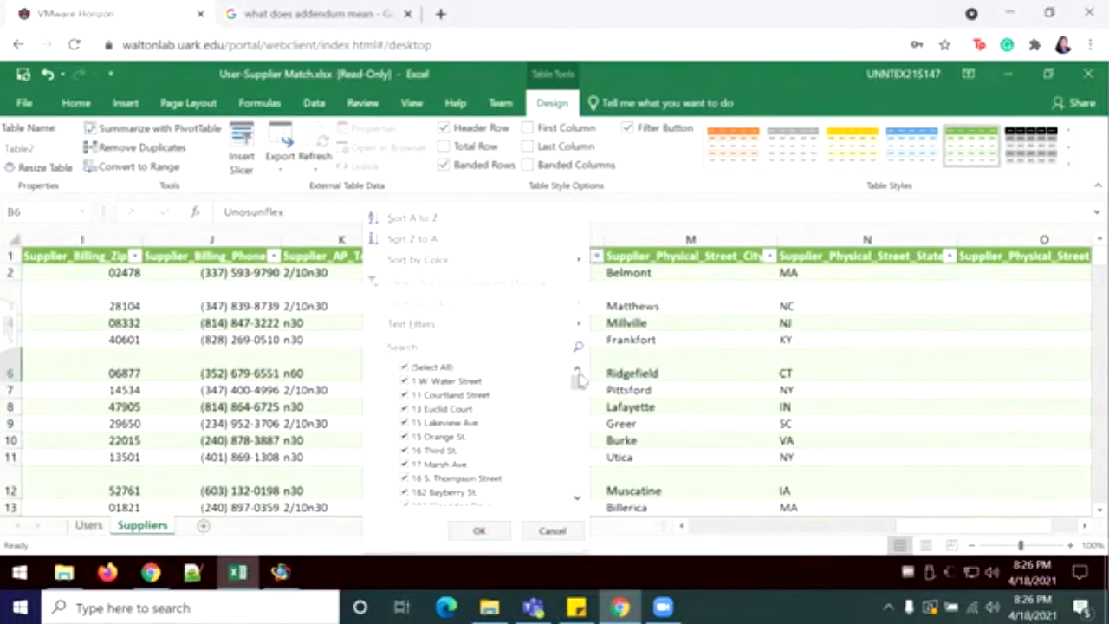
{"action": "left_click_drag", "start_coordinate": [578, 390], "coordinate": [546, 251]}
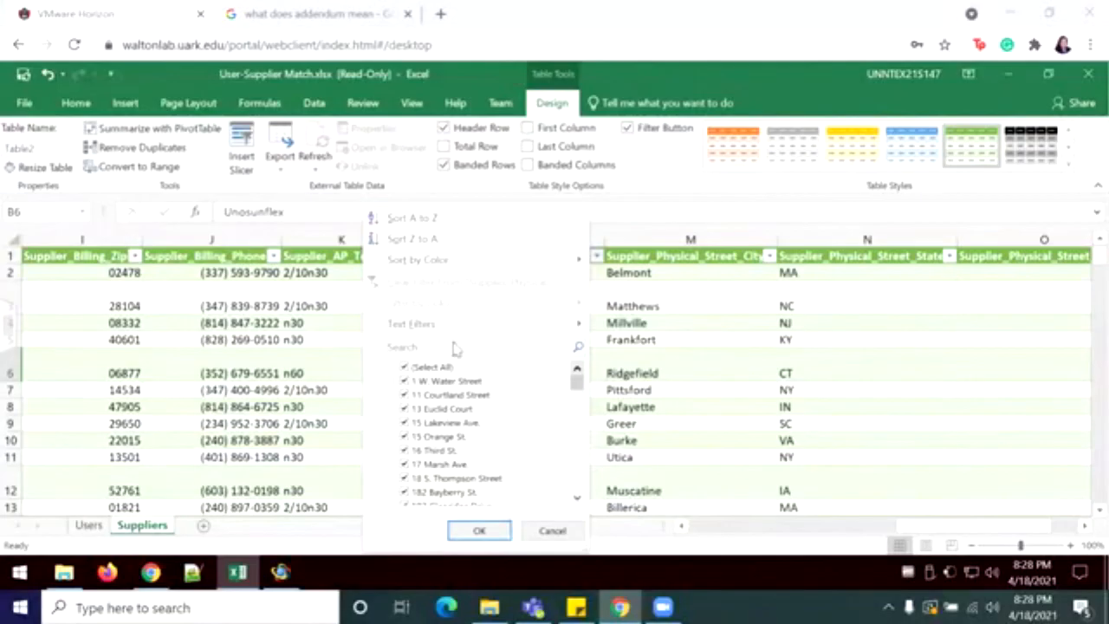
{"action": "mouse_move", "coordinate": [440, 327]}
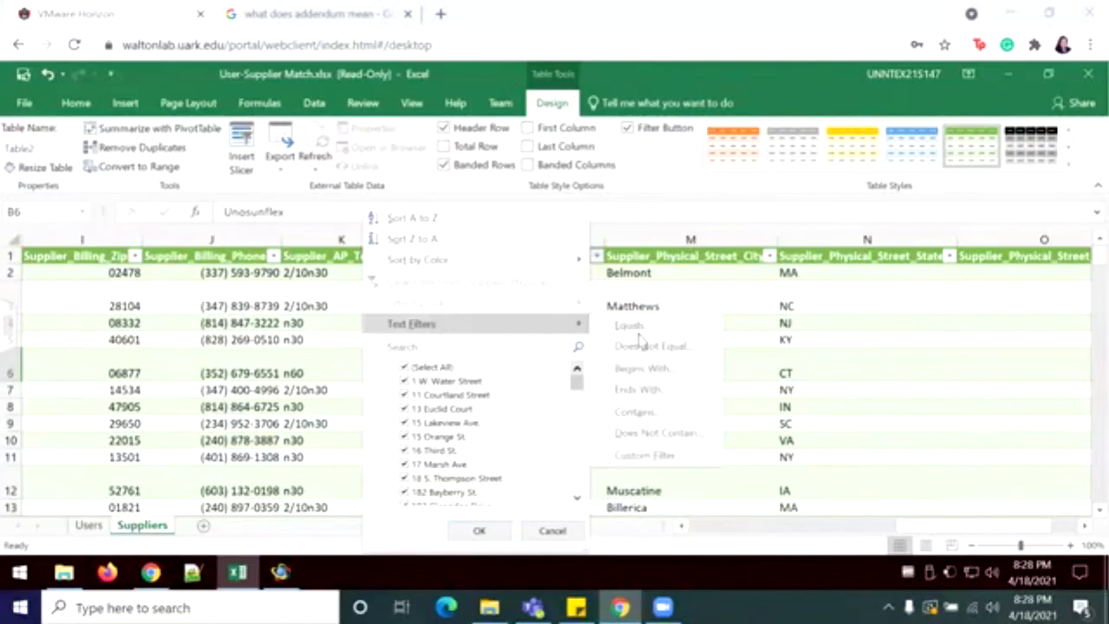
{"action": "left_click", "coordinate": [638, 413]}
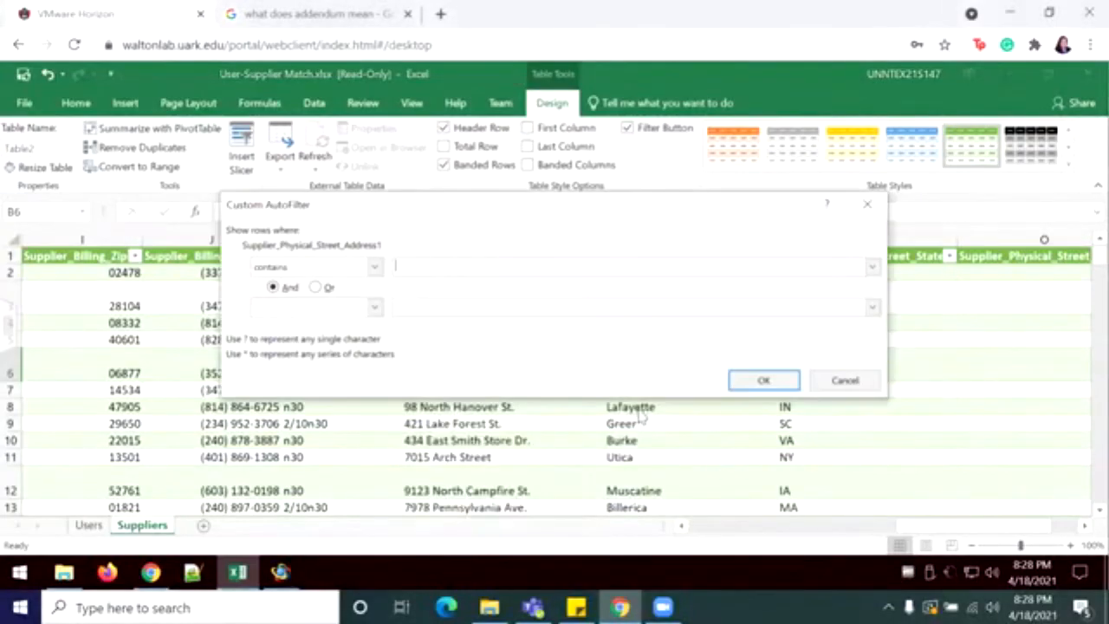
{"action": "type", "text": "box"}
{"action": "left_click", "coordinate": [751, 388]}
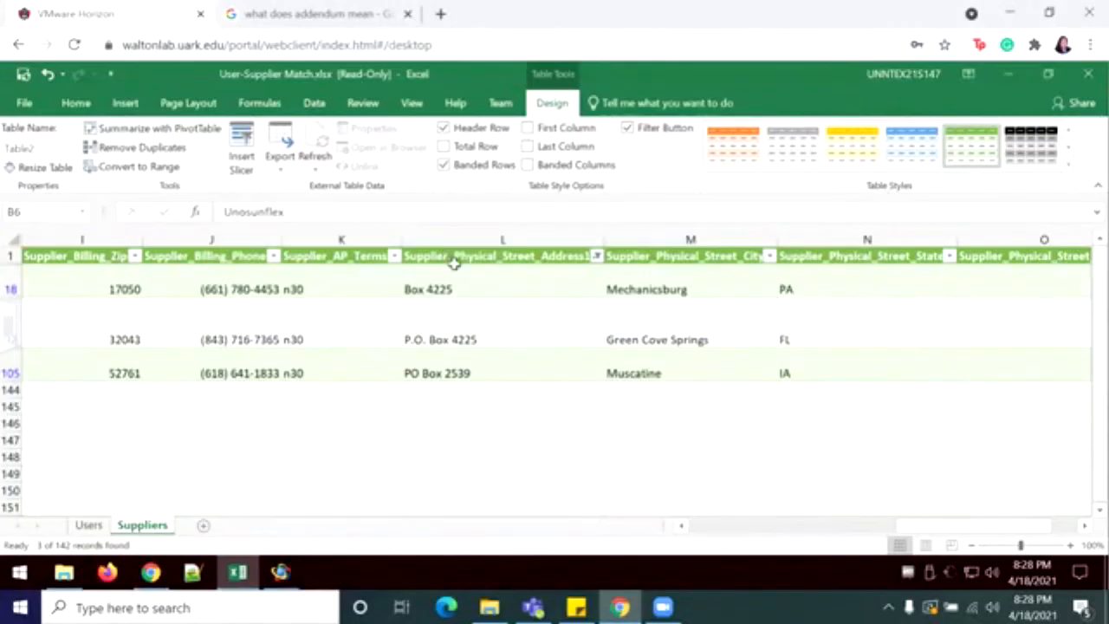
{"action": "left_click", "coordinate": [454, 291]}
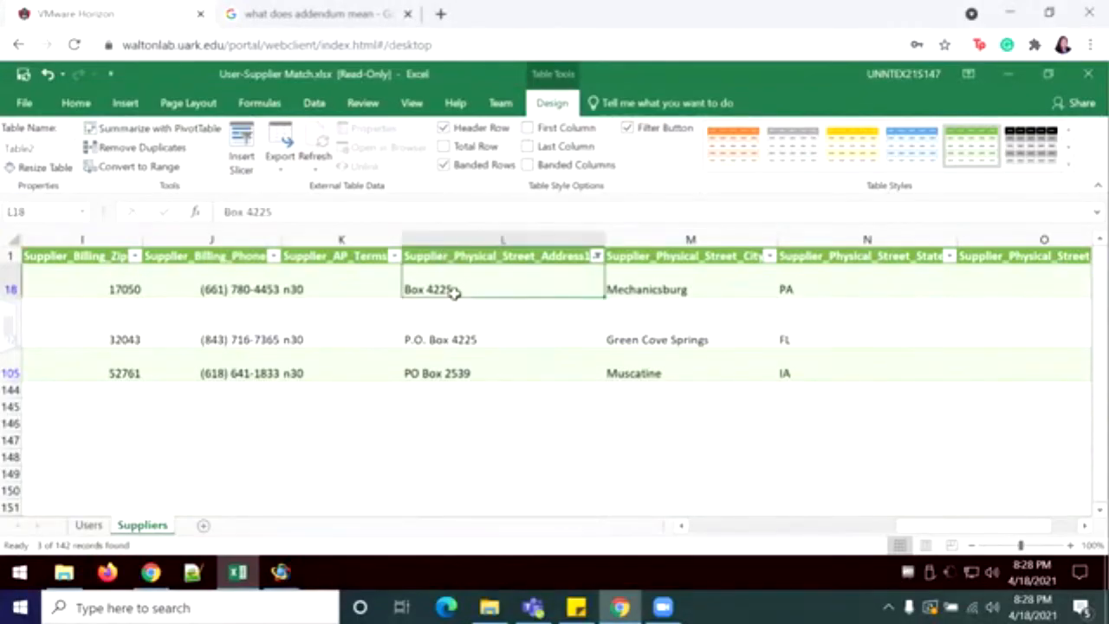
{"action": "left_click", "coordinate": [468, 340]}
{"action": "left_click", "coordinate": [465, 367]}
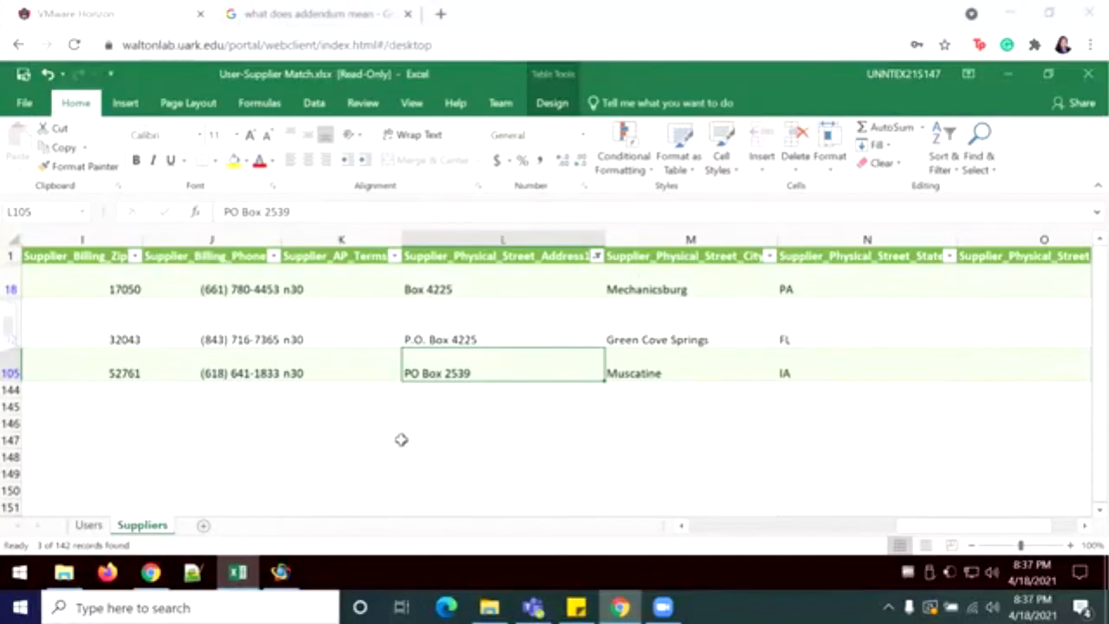
Switch to IDEA and open the data of the Supplier_Listing database
{"action": "left_click", "coordinate": [281, 572]}
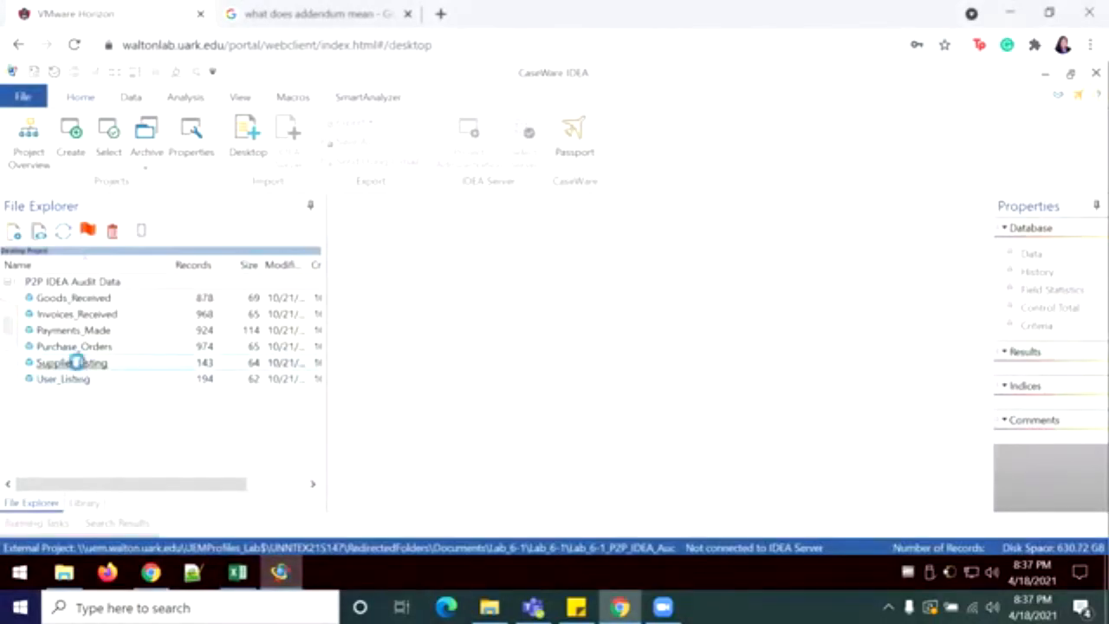
{"action": "double_click", "coordinate": [75, 363]}
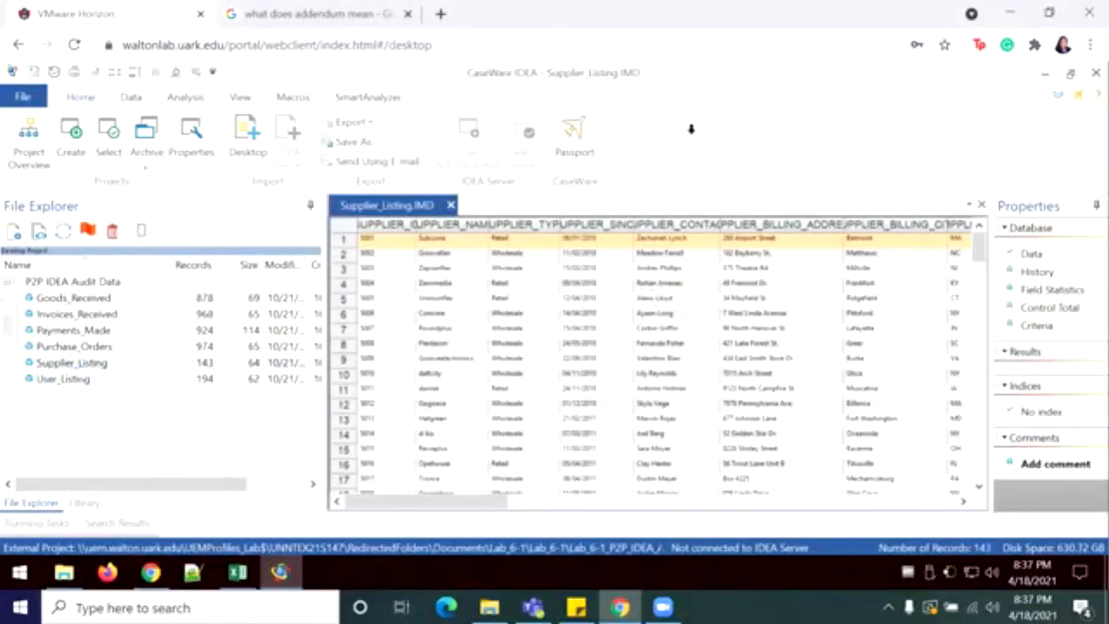
{"action": "left_click", "coordinate": [1036, 261]}
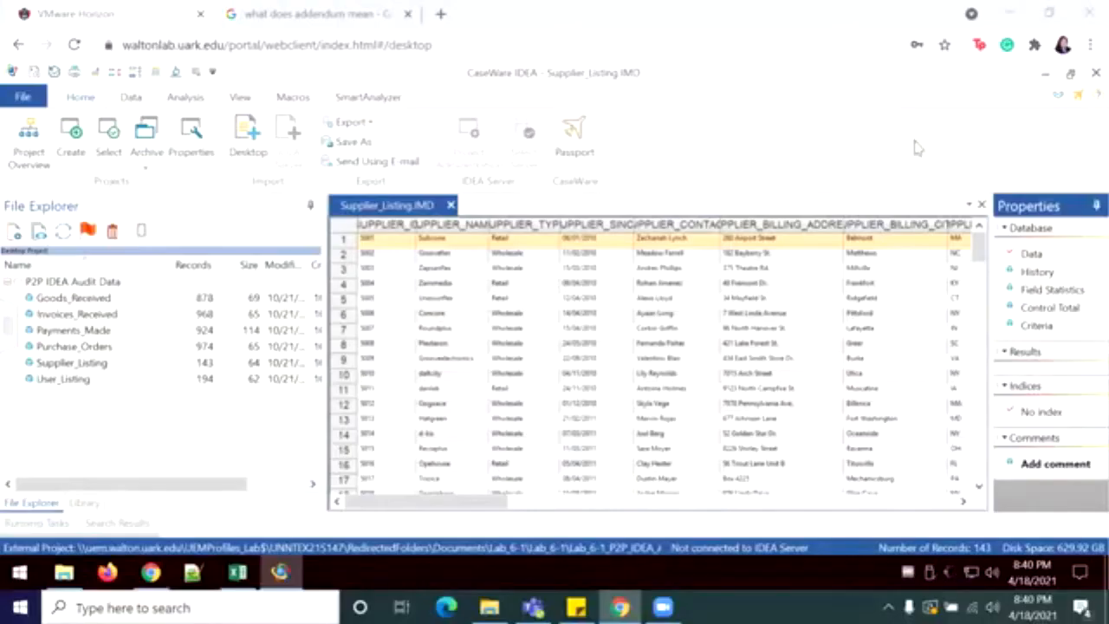
Search the Supplier_Listing database's SUPPLIER_PHYSICAL_STREET_ADDRESS1 field for "box" and look through the search results
{"action": "left_click", "coordinate": [137, 100]}
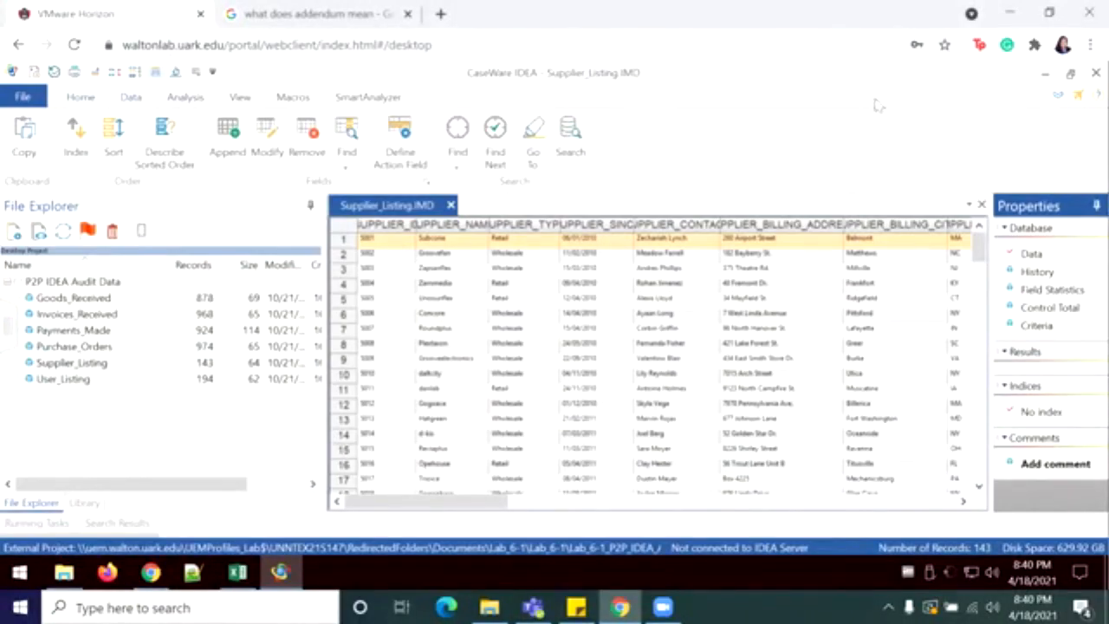
{"action": "left_click", "coordinate": [571, 130]}
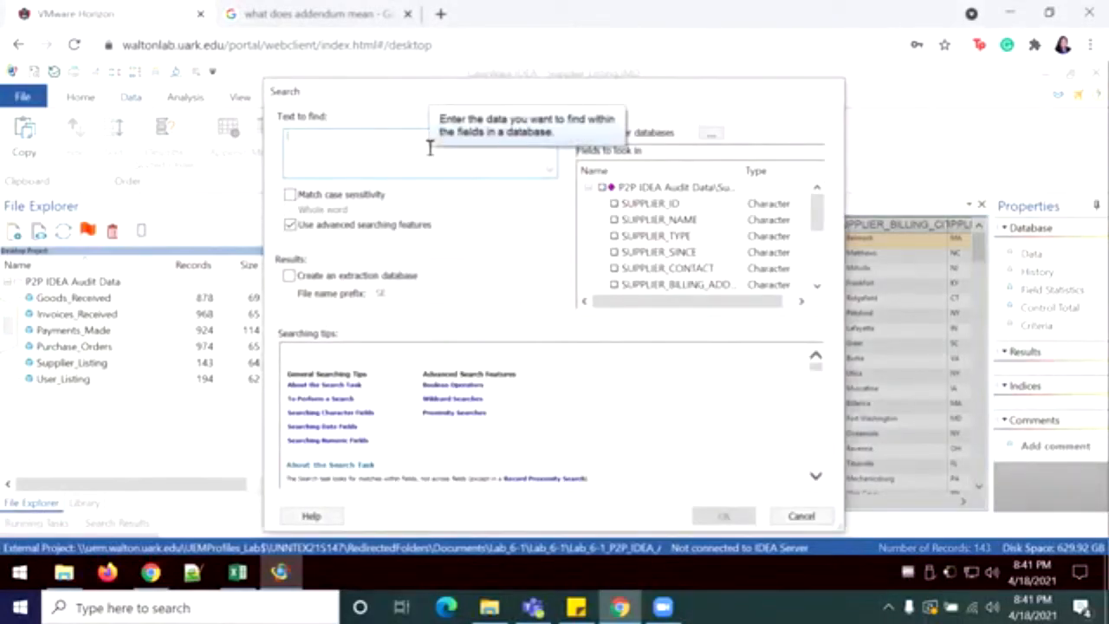
{"action": "type", "text": "box"}
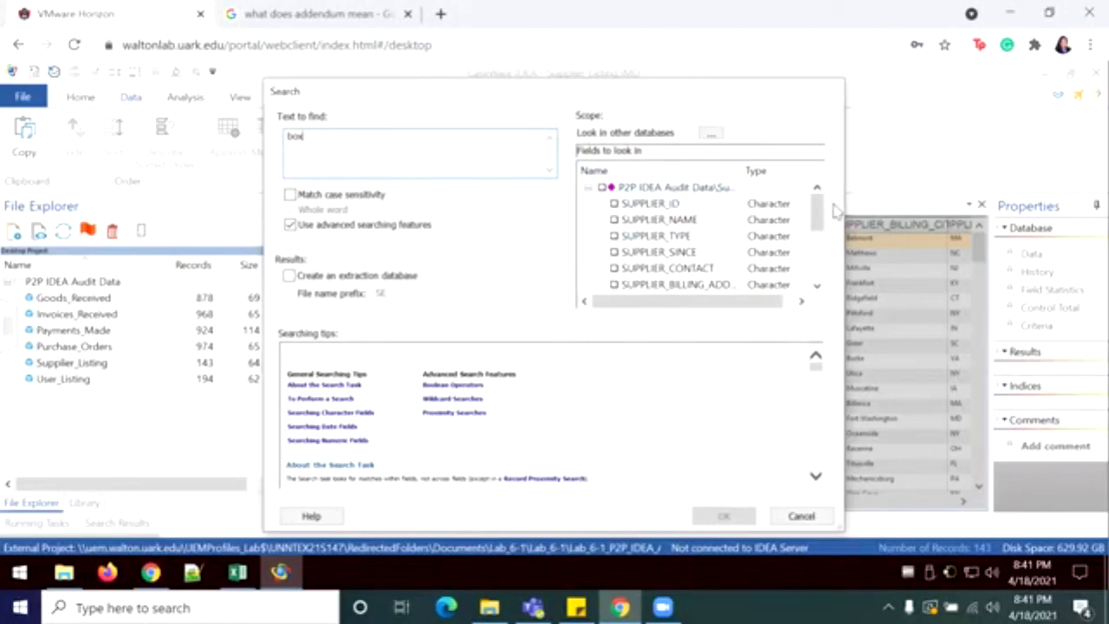
{"action": "left_click_drag", "start_coordinate": [840, 210], "coordinate": [1046, 221]}
{"action": "left_click_drag", "start_coordinate": [741, 168], "coordinate": [811, 182]}
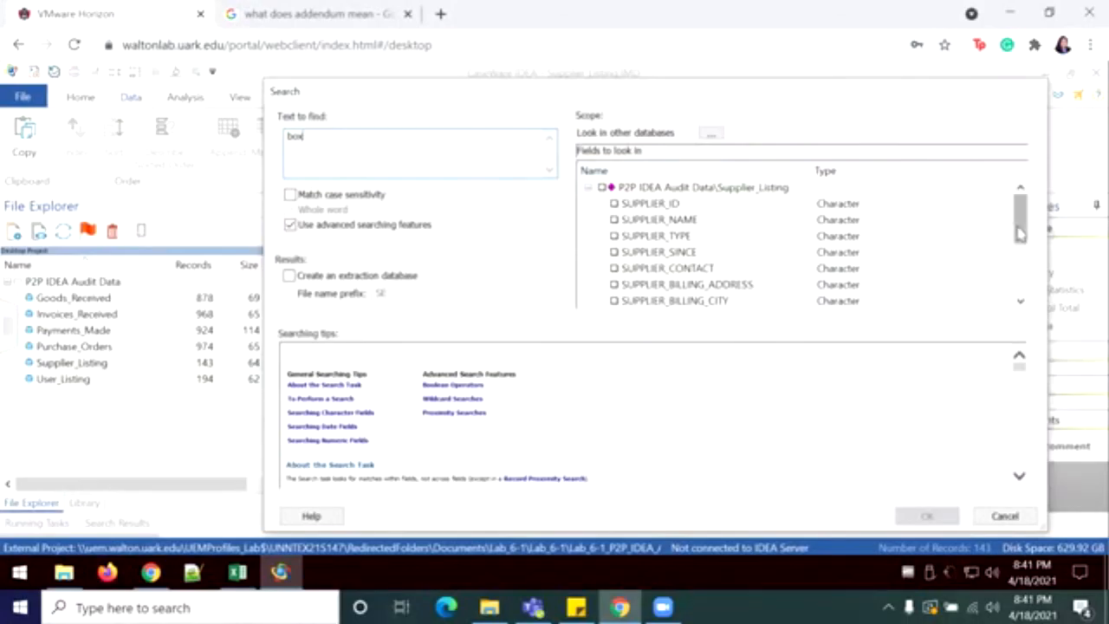
{"action": "left_click_drag", "start_coordinate": [1020, 233], "coordinate": [1025, 275]}
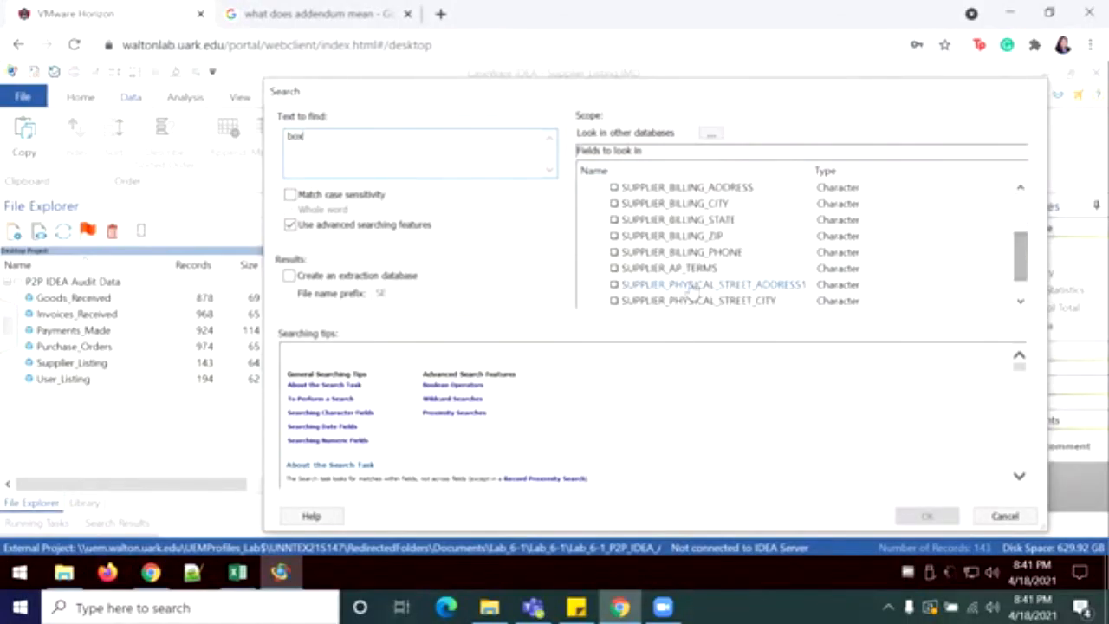
{"action": "left_click", "coordinate": [614, 285]}
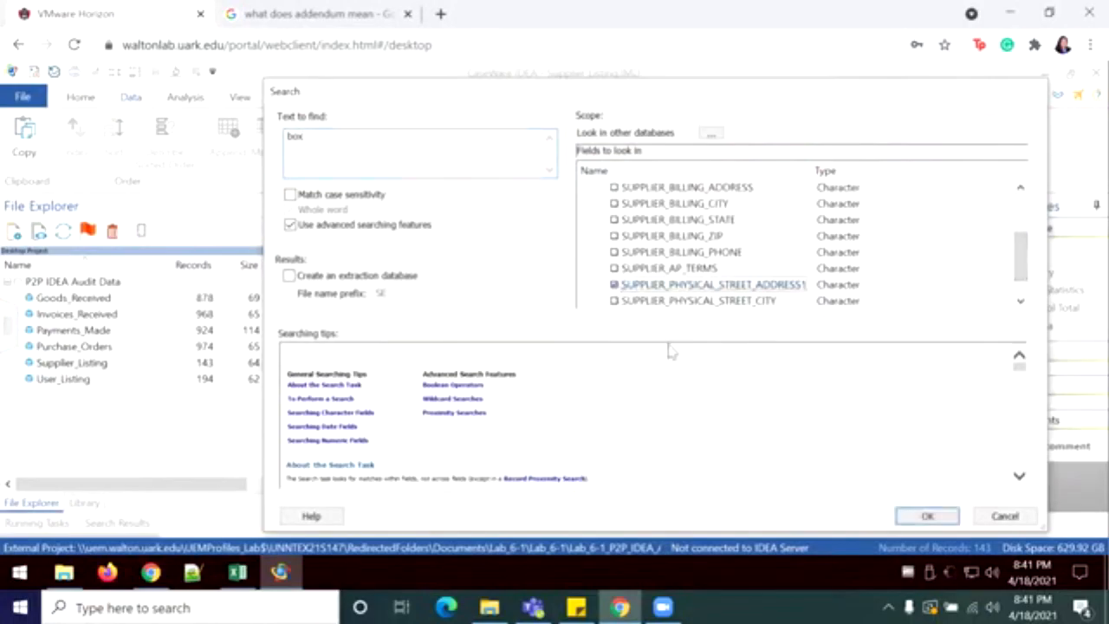
{"action": "left_click", "coordinate": [923, 516]}
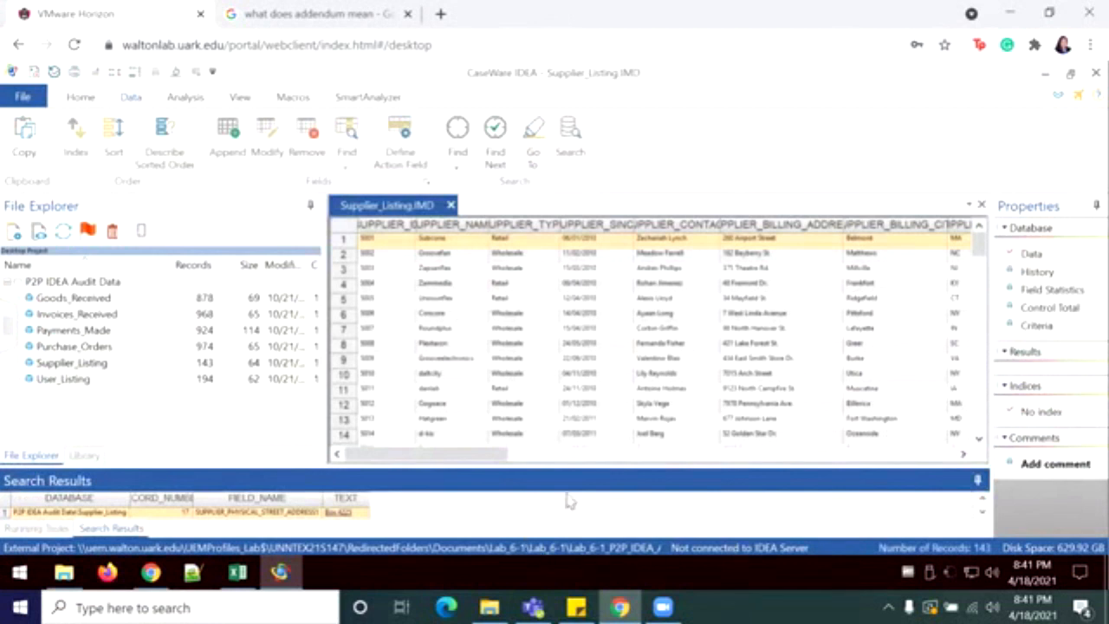
{"action": "left_click", "coordinate": [982, 511]}
{"action": "left_click", "coordinate": [983, 511]}
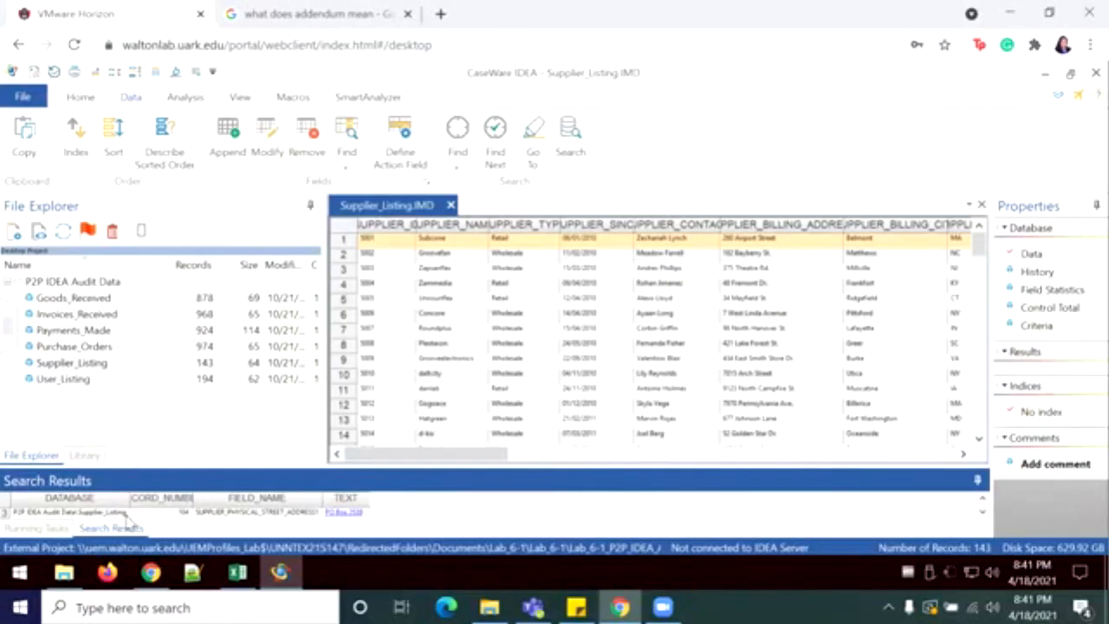
{"action": "left_click", "coordinate": [984, 503]}
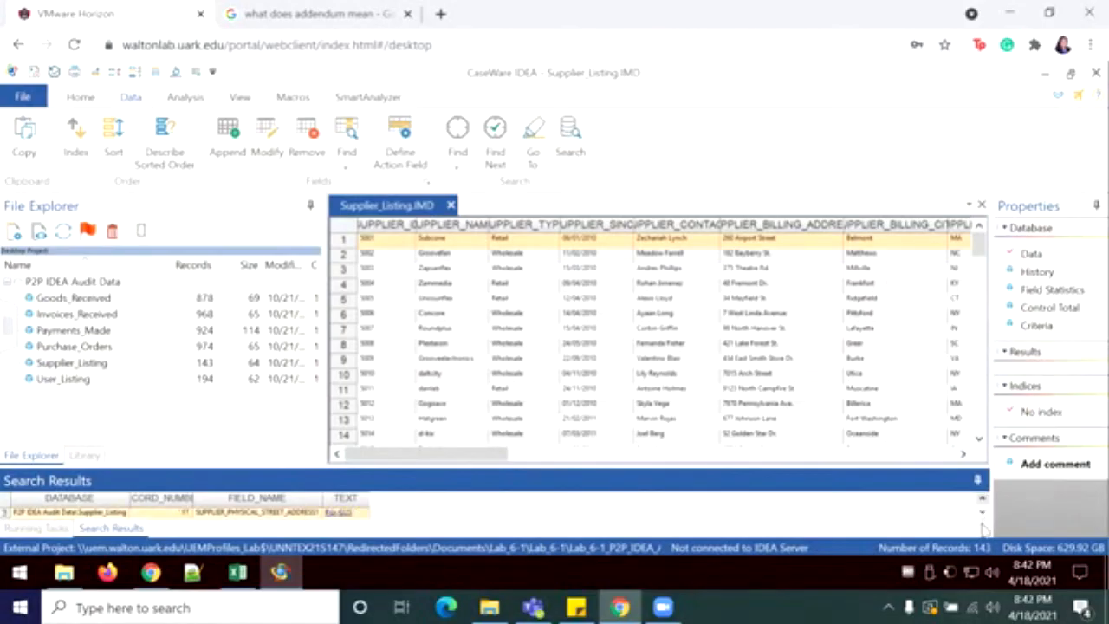
{"action": "left_click", "coordinate": [983, 513]}
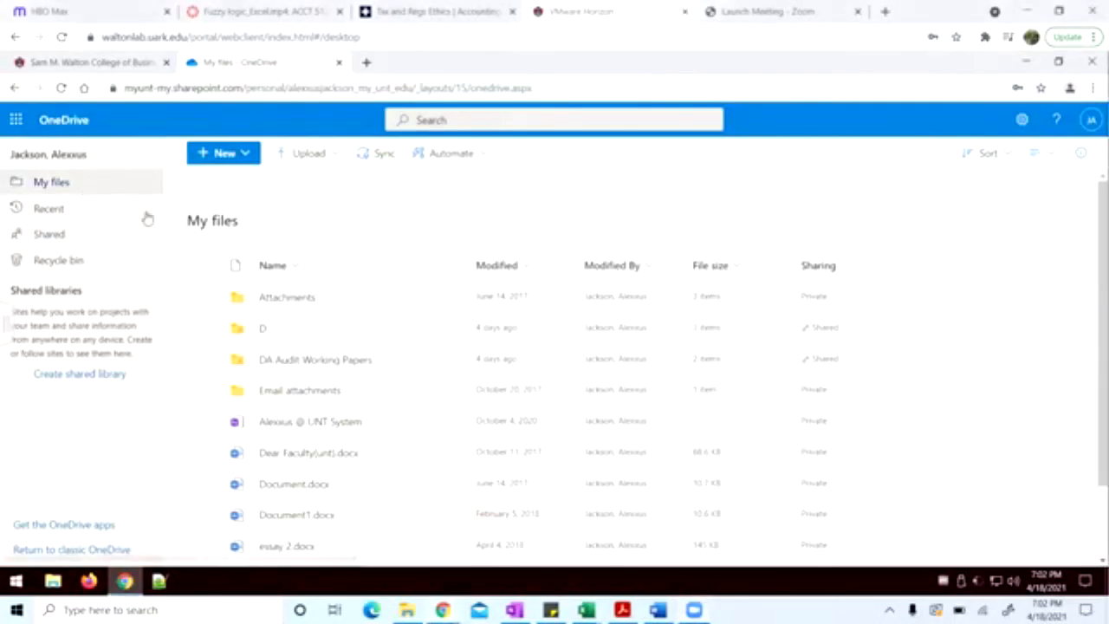
In OneDrive, open the Current Audit File folder inside the DA Audit Working Papers folder
{"action": "double_click", "coordinate": [351, 370]}
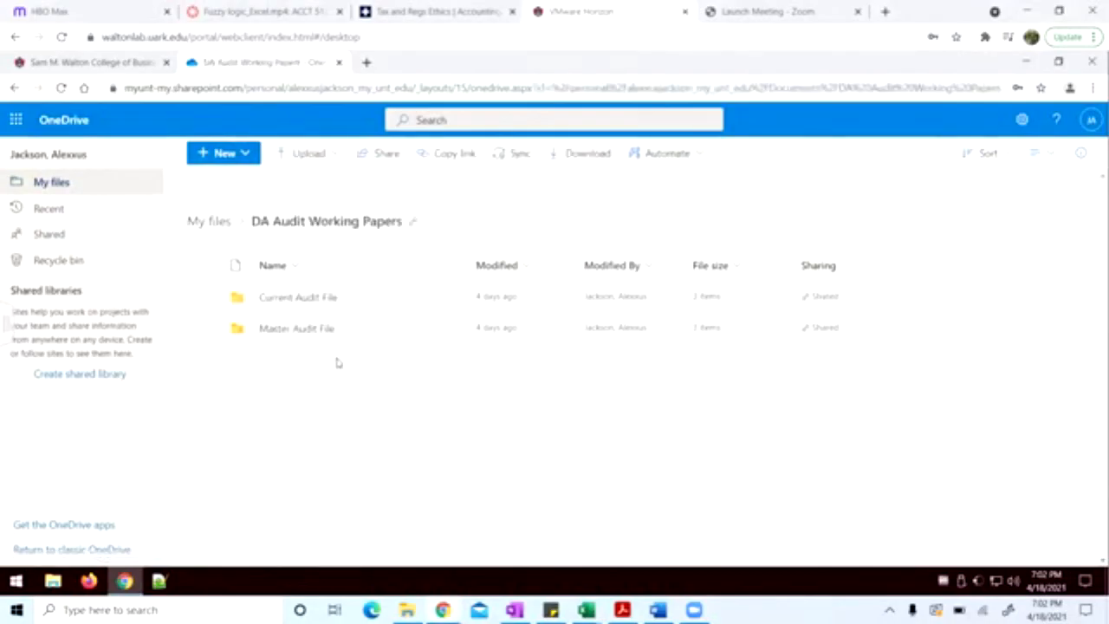
{"action": "left_click", "coordinate": [297, 299]}
{"action": "mouse_move", "coordinate": [336, 308]}
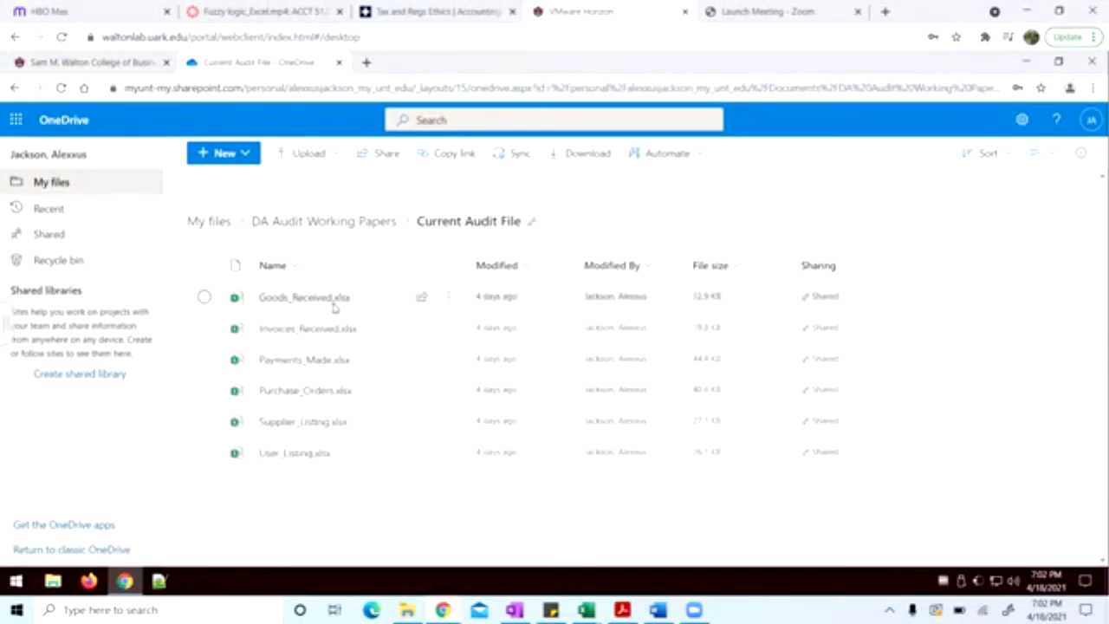
Create a new Forms for Excel workbook named "User-Supplier Match" in the Current Audit File folder
{"action": "left_click", "coordinate": [244, 156]}
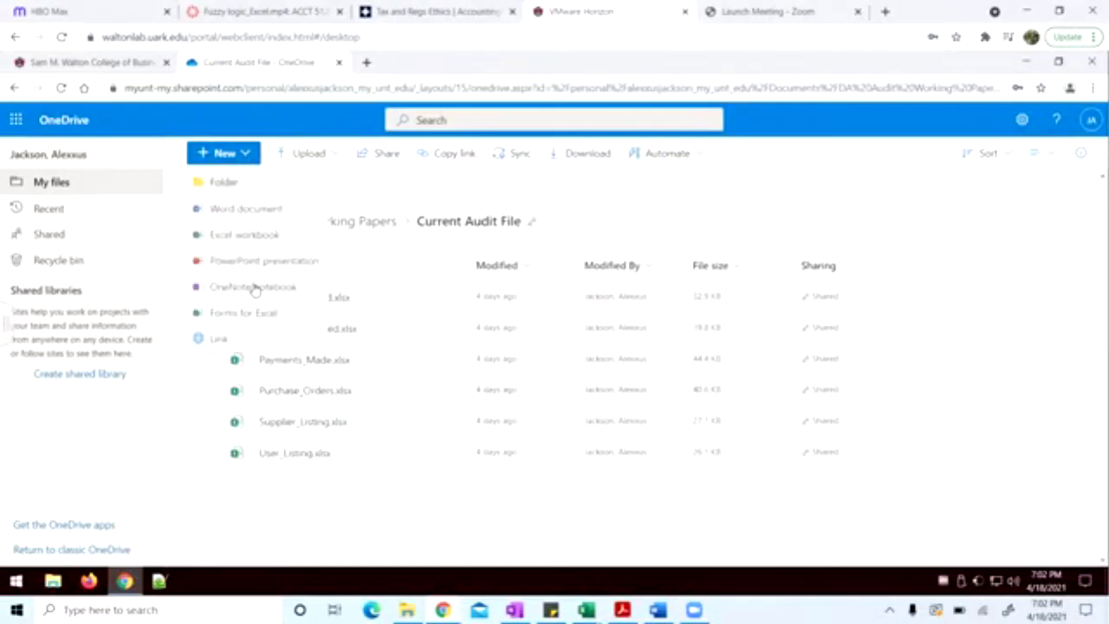
{"action": "left_click", "coordinate": [252, 312]}
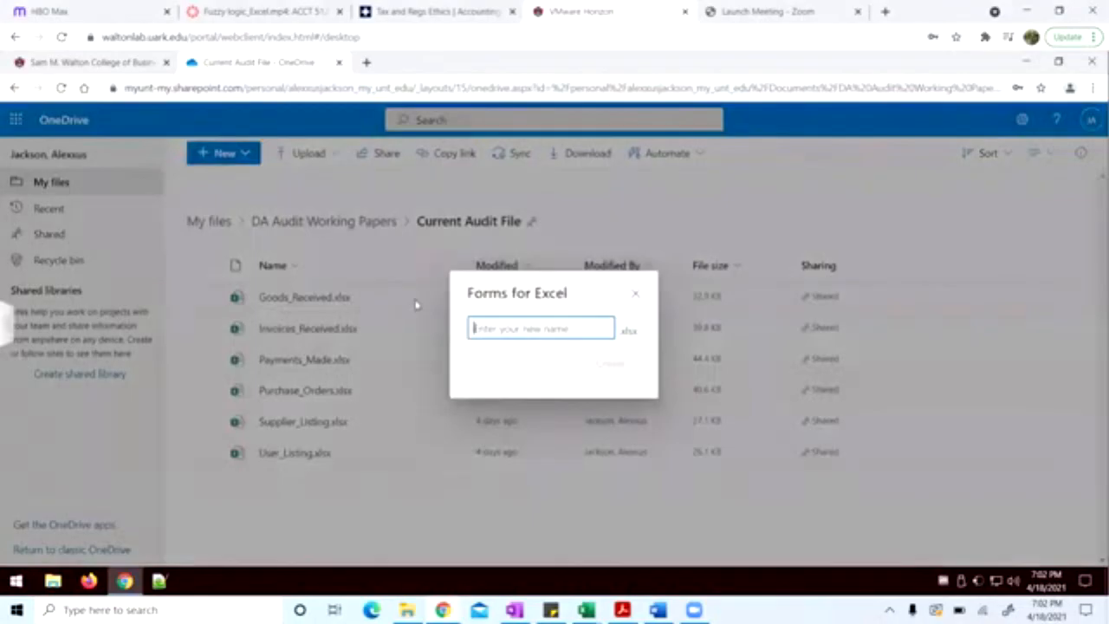
{"action": "type", "text": "User S"}
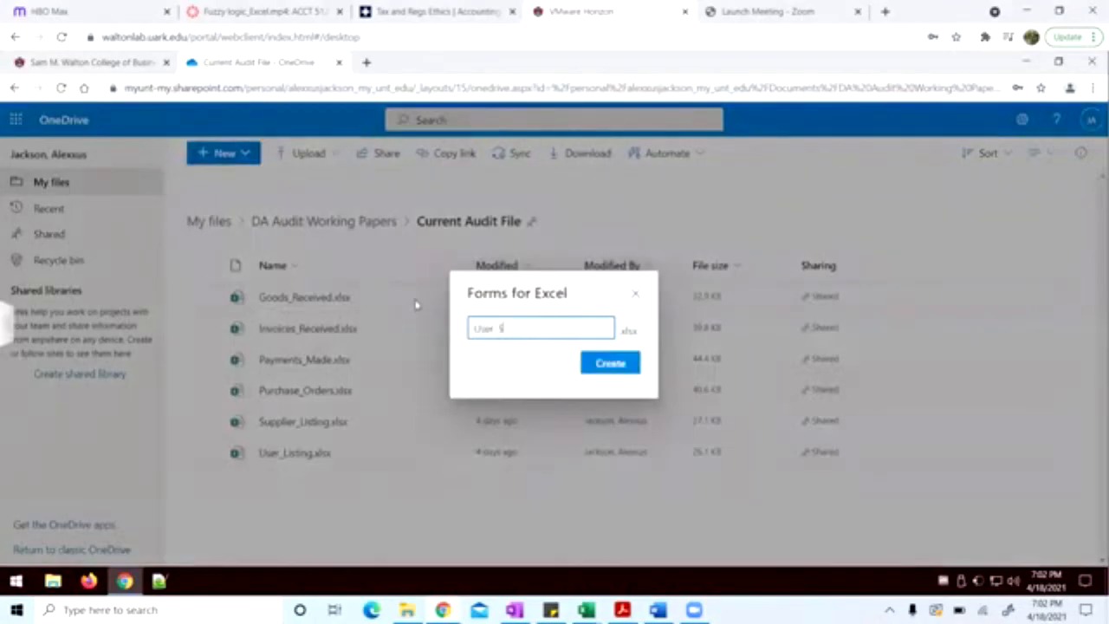
{"action": "type", "text": "upplier Match"}
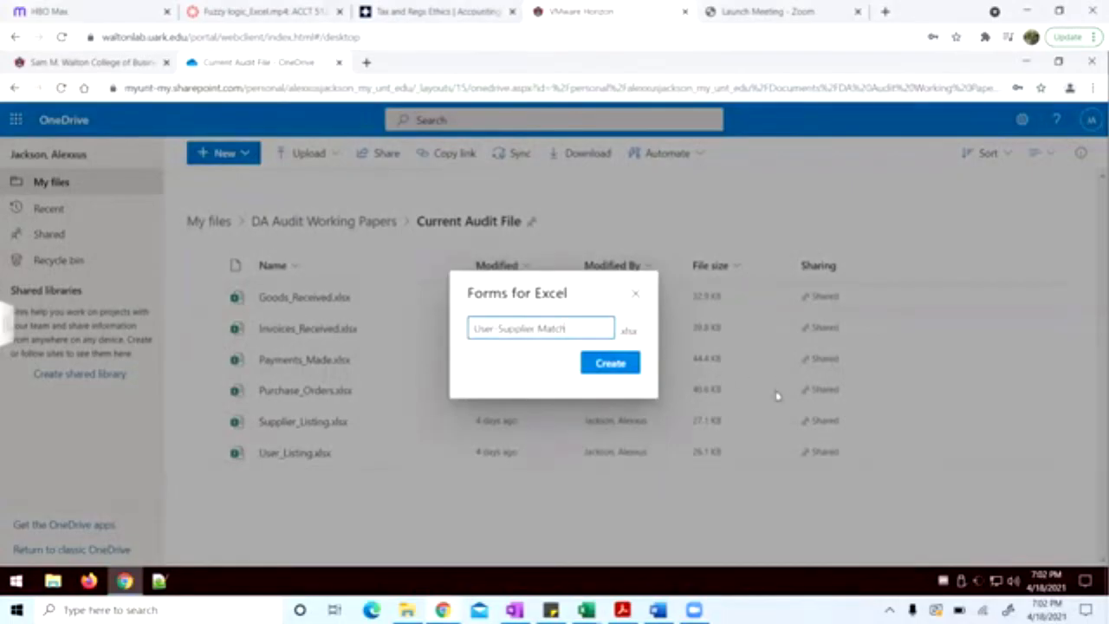
{"action": "left_click", "coordinate": [601, 363]}
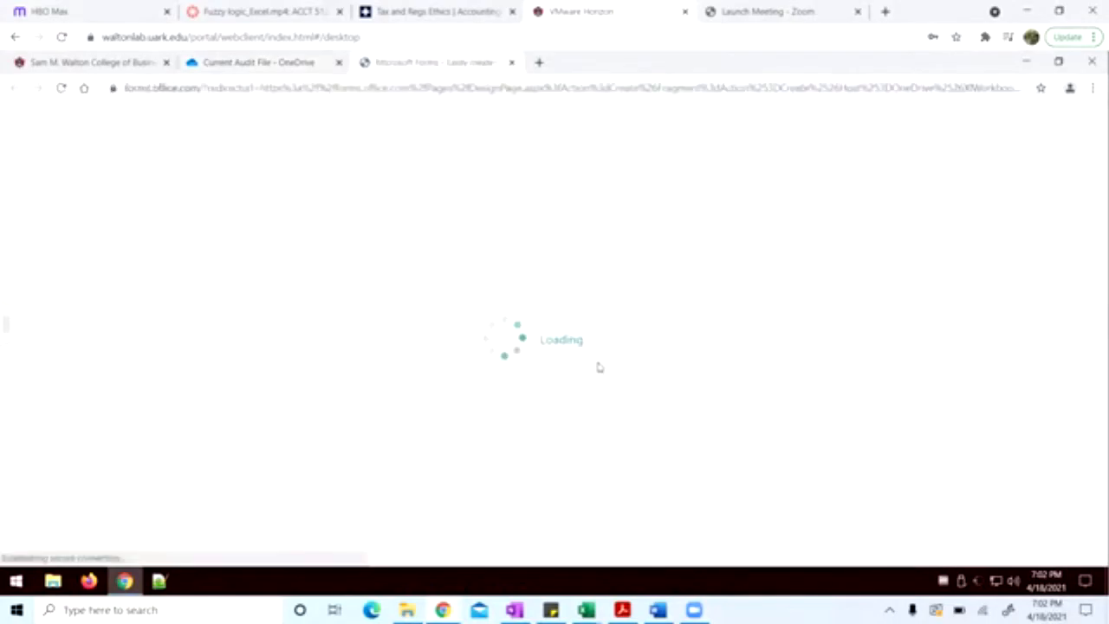